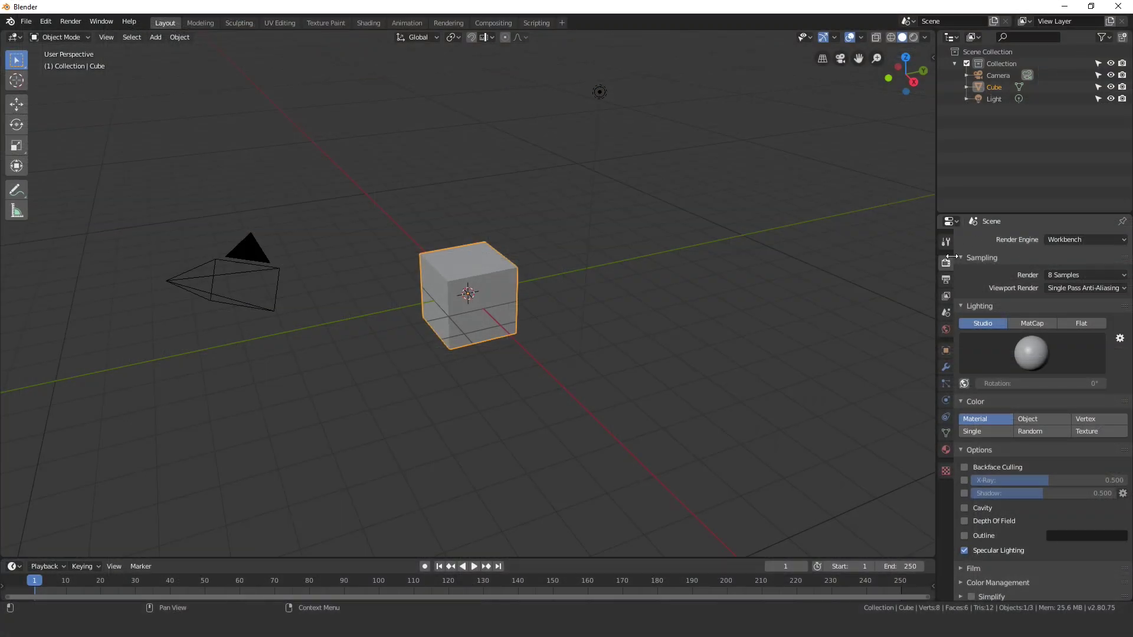
# Choose Workbench as the scene's render engine.
pyautogui.click(1055, 237)
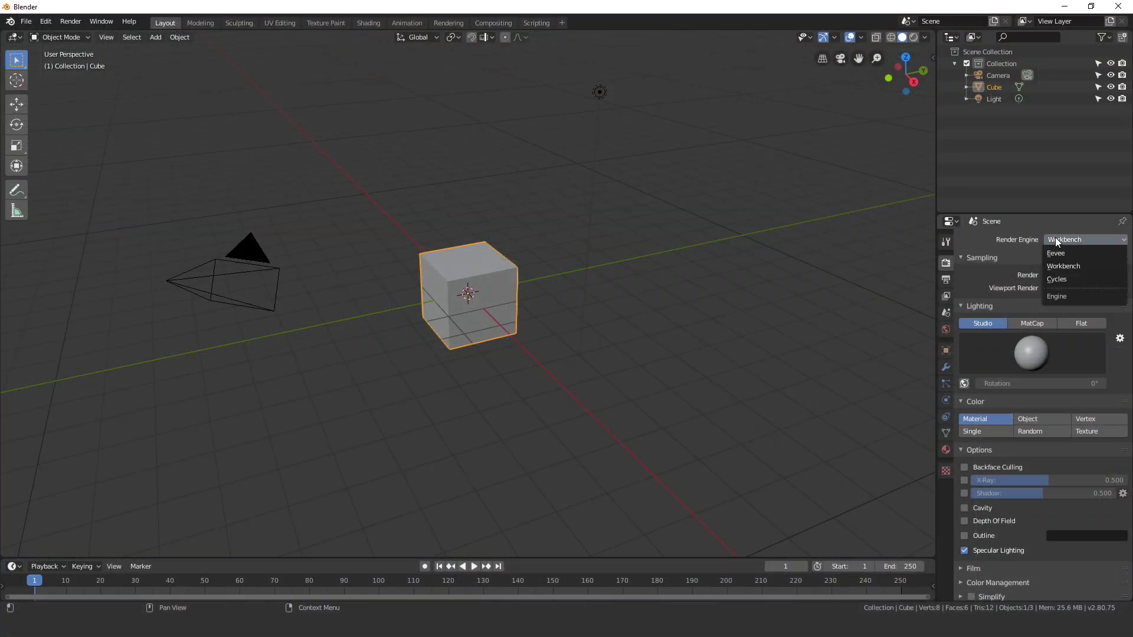
pyautogui.click(1052, 240)
pyautogui.click(1083, 267)
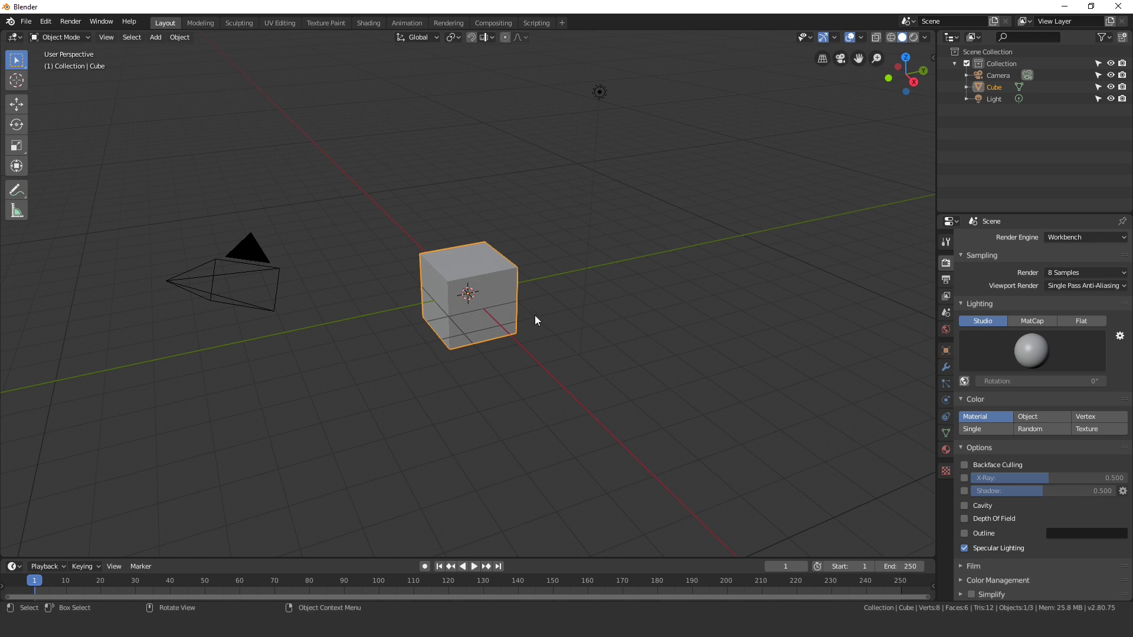
pyautogui.moveTo(535, 319); pyautogui.dragTo(585, 308, button='middle')
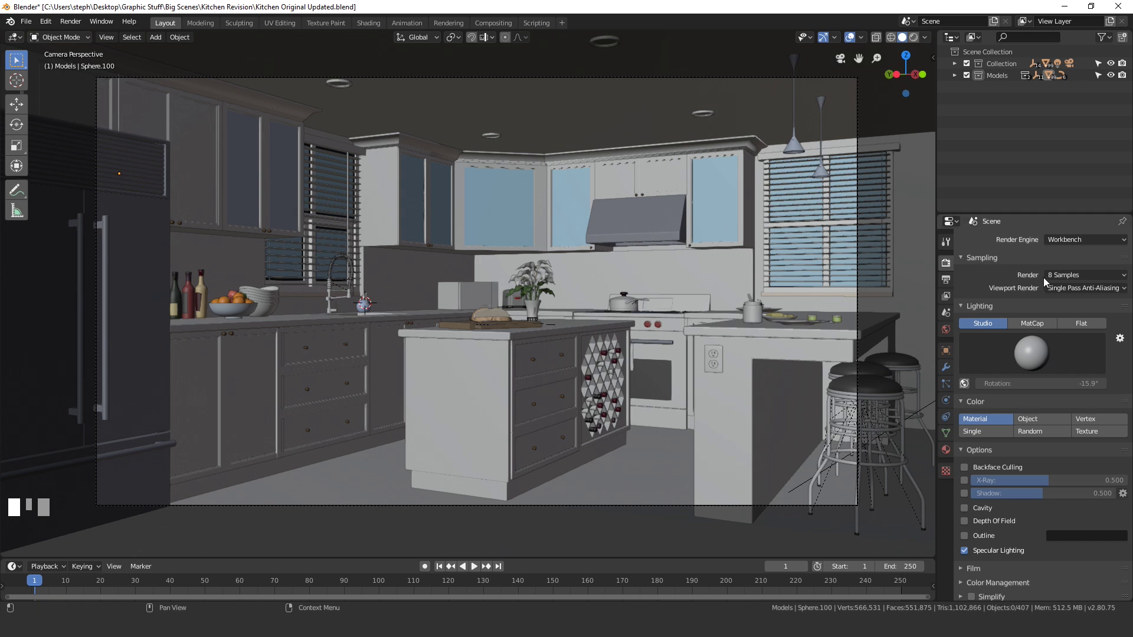
pyautogui.click(1089, 275)
pyautogui.click(1089, 275)
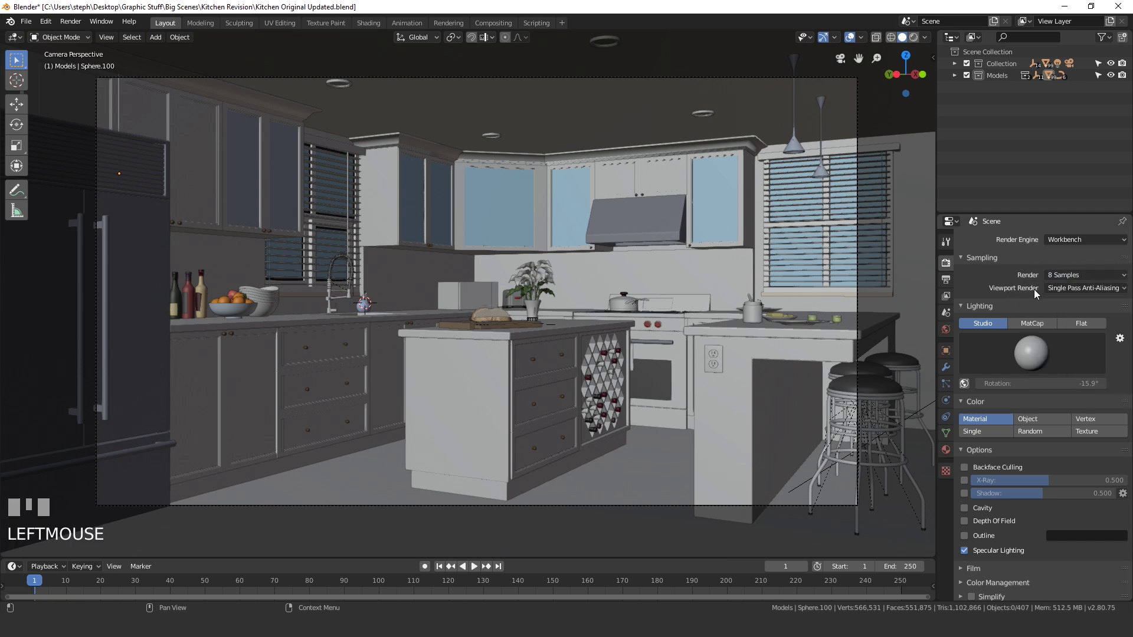
pyautogui.click(1068, 289)
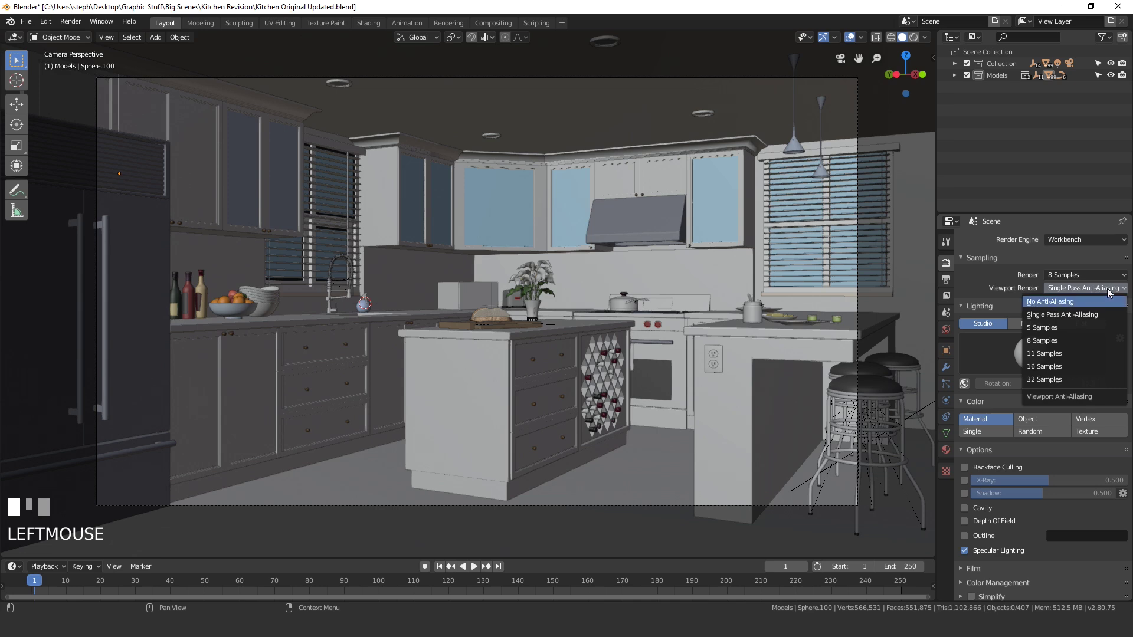
# Set the scene's viewport render anti-aliasing to 16 samples, with the cabinets around the range hood in close view.
pyautogui.keyDown('shift'); pyautogui.moveTo(686, 207); pyautogui.dragTo(617, 201, button='middle'); pyautogui.keyUp('shift')
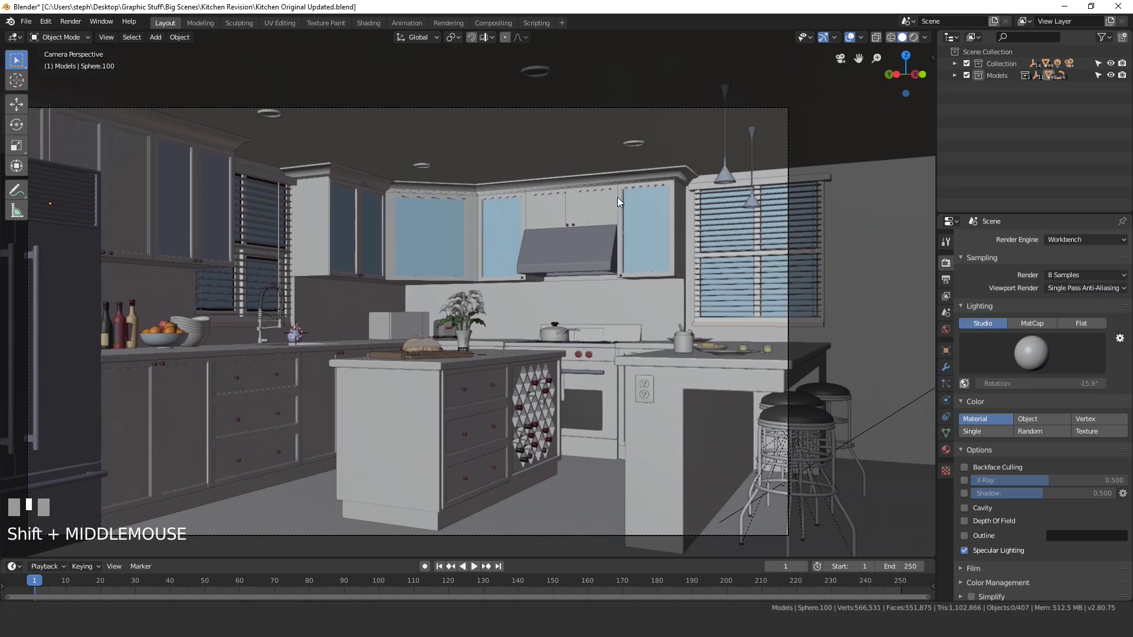
pyautogui.scroll(5, 556, 220)
pyautogui.keyDown('shift'); pyautogui.moveTo(564, 158); pyautogui.dragTo(547, 252, button='middle'); pyautogui.keyUp('shift')
pyautogui.scroll(3, 493, 220)
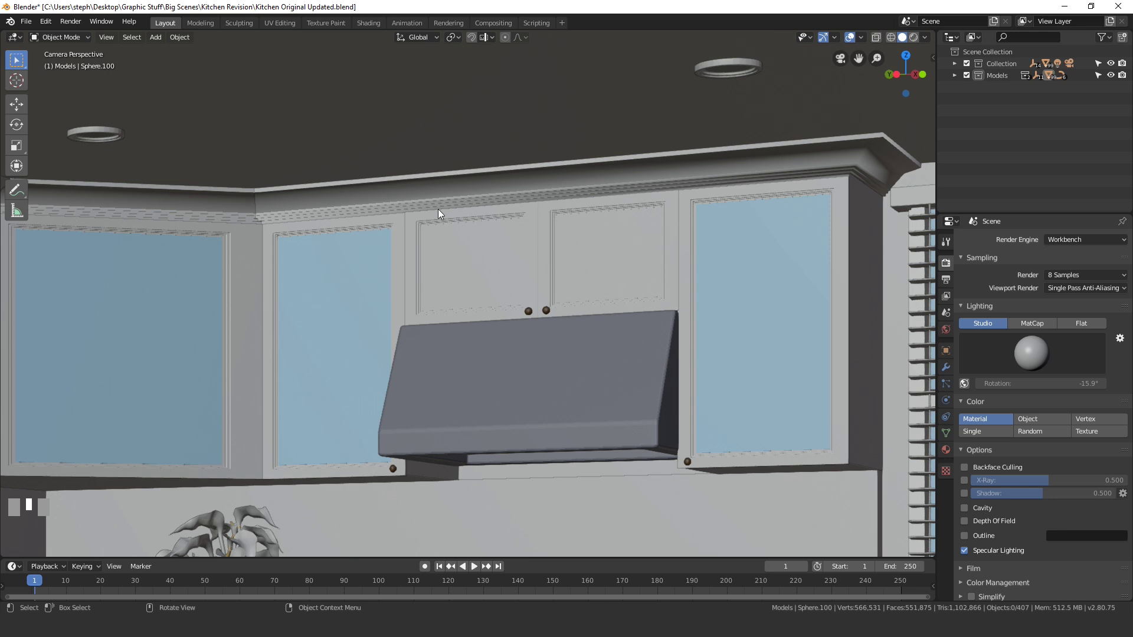
pyautogui.click(1082, 288)
pyautogui.click(1069, 288)
pyautogui.click(1072, 288)
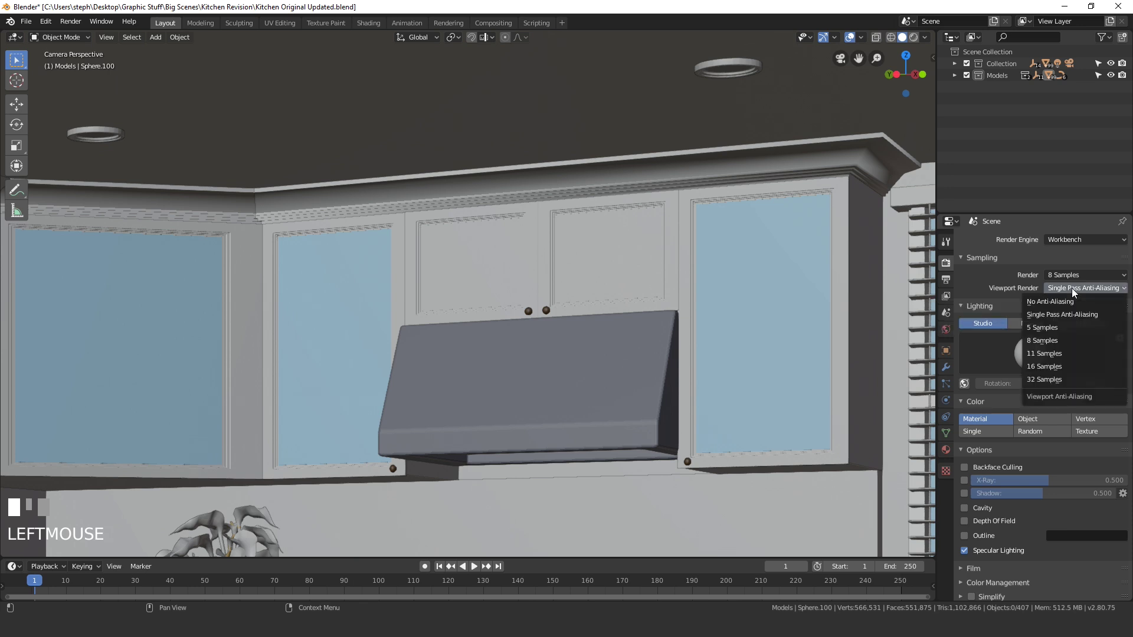
pyautogui.click(1058, 364)
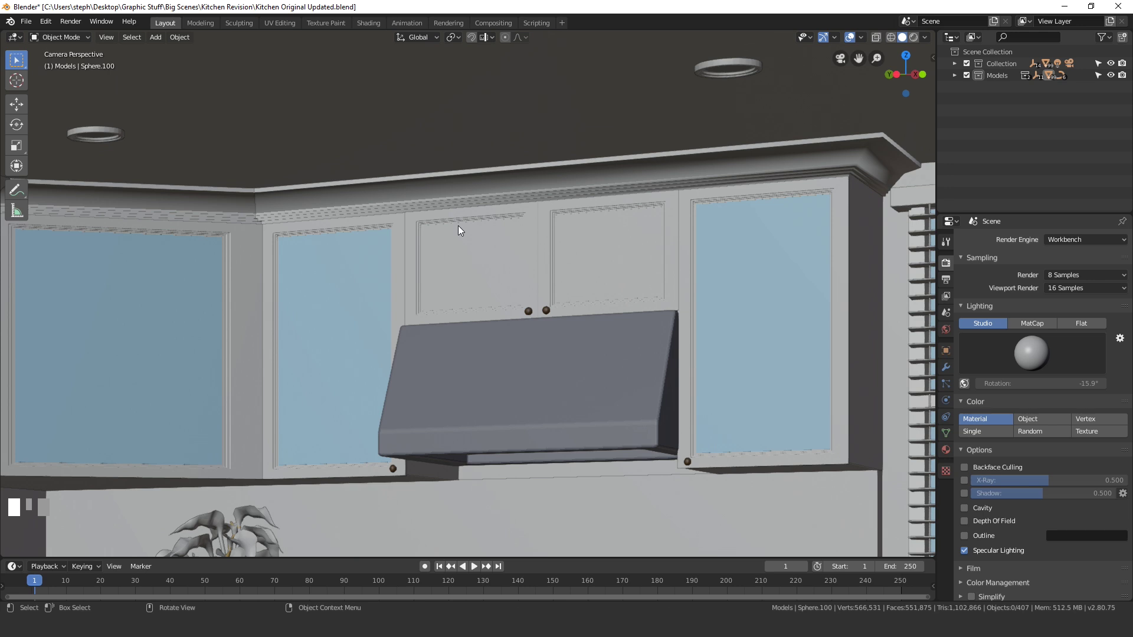
# Set the viewport anti-aliasing quality to 32 samples in the preferences and close them.
pyautogui.click(46, 22)
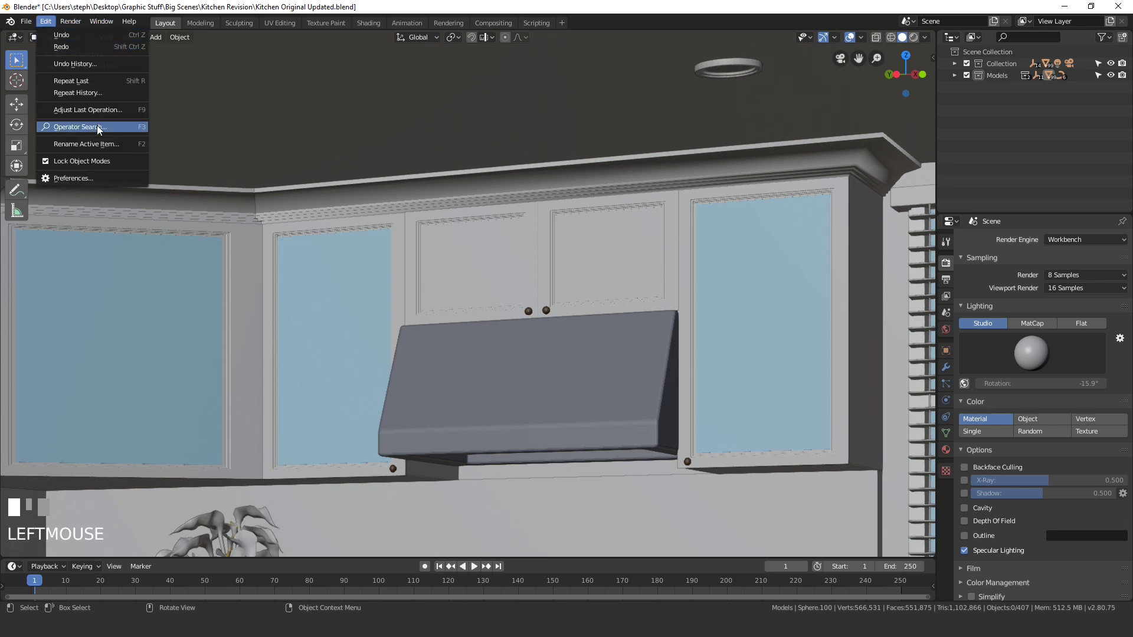
pyautogui.click(80, 175)
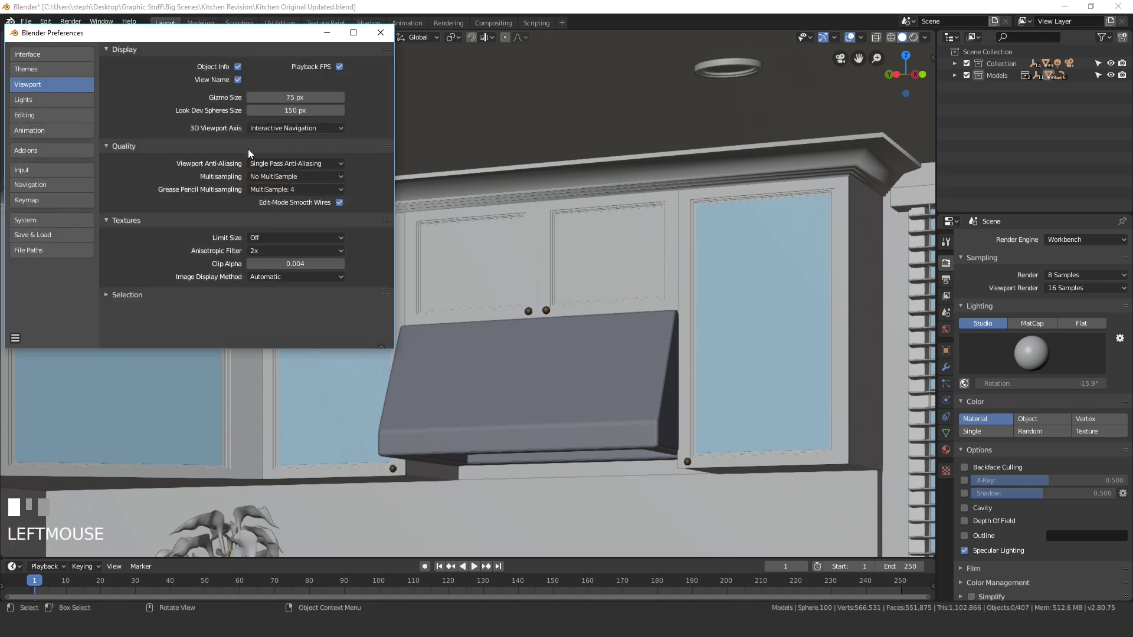
pyautogui.click(280, 164)
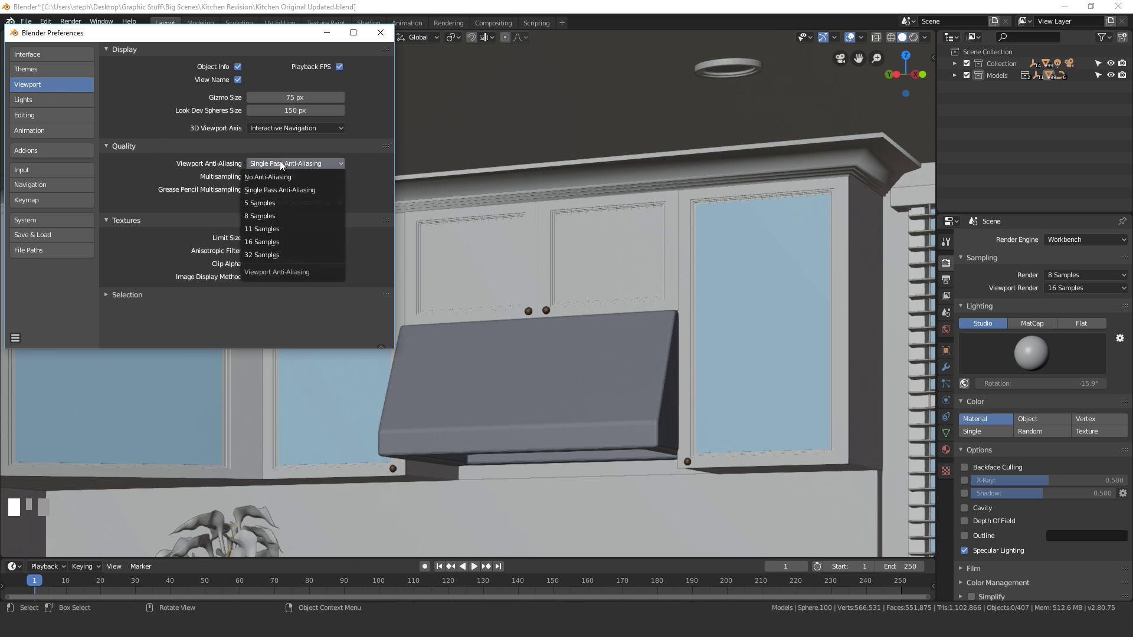
pyautogui.click(269, 254)
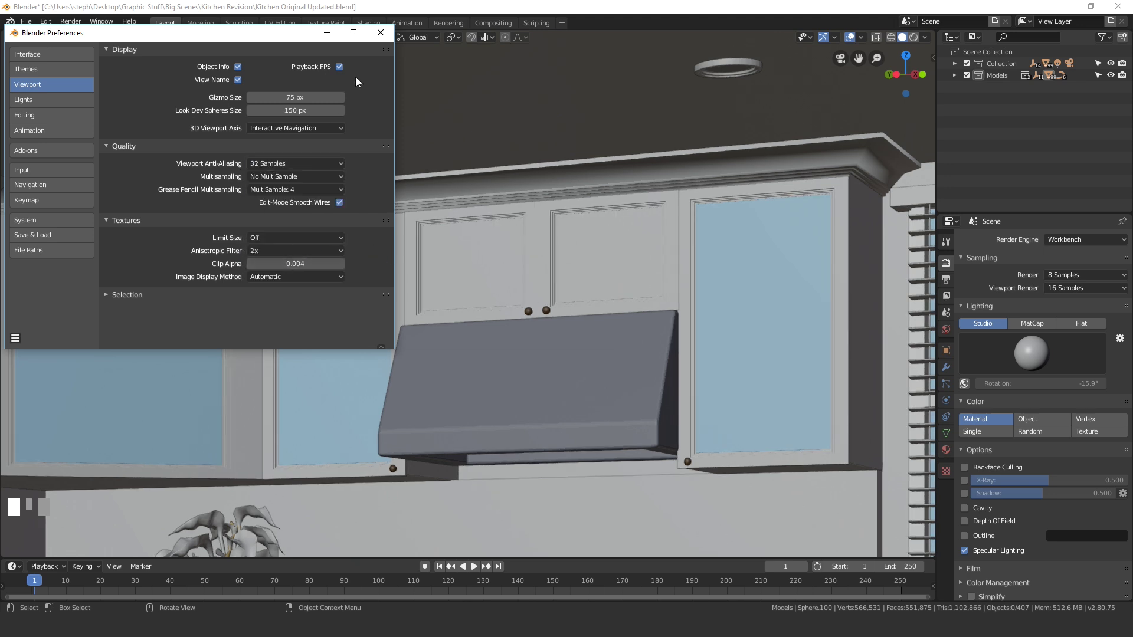
pyautogui.click(381, 33)
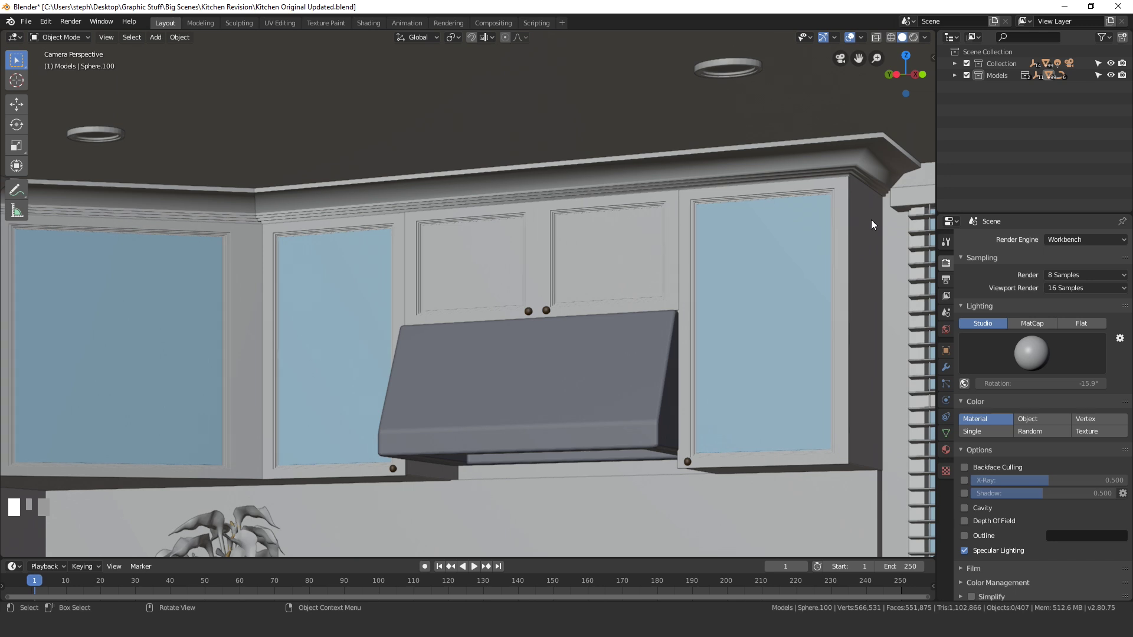
# Set the final render's anti-aliasing to 32 samples.
pyautogui.scroll(-5, 872, 224)
pyautogui.keyDown('shift'); pyautogui.moveTo(871, 224); pyautogui.dragTo(1086, 305, button='middle'); pyautogui.keyUp('shift')
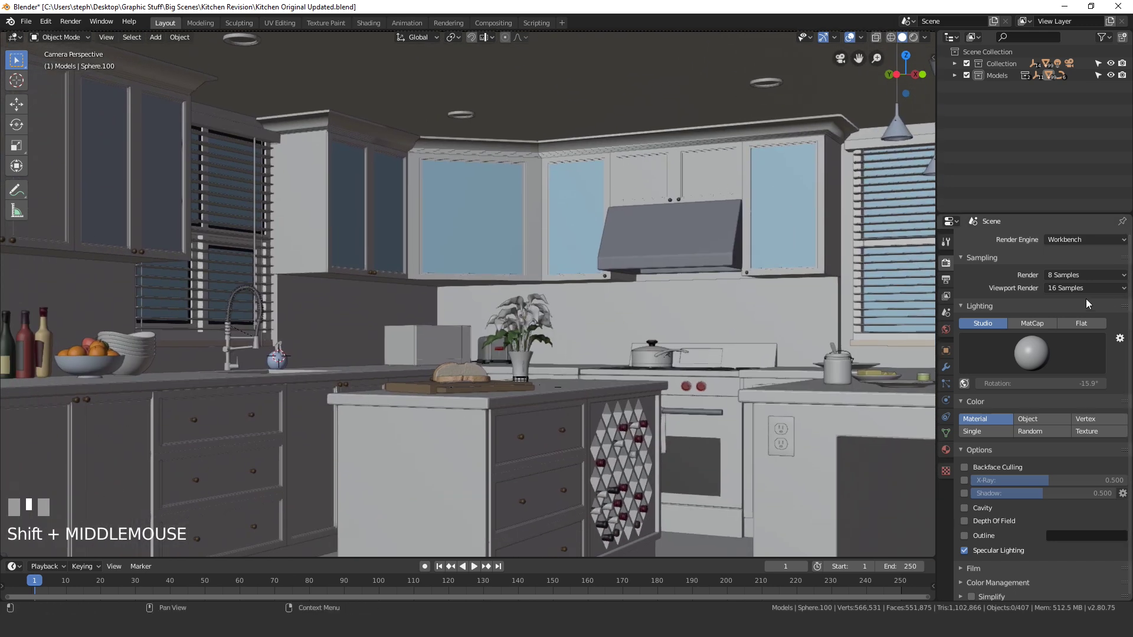
pyautogui.click(1085, 276)
pyautogui.click(1039, 370)
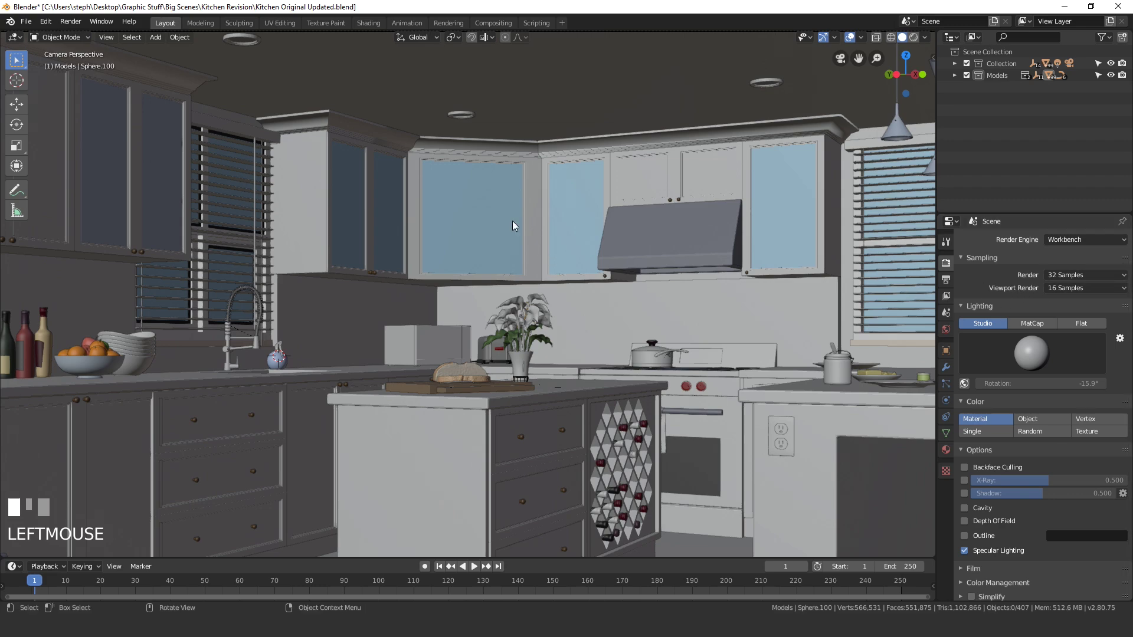
# Render the kitchen image and examine its edges around the cabinets and range hood.
pyautogui.scroll(-2, 514, 224)
pyautogui.press('F12')
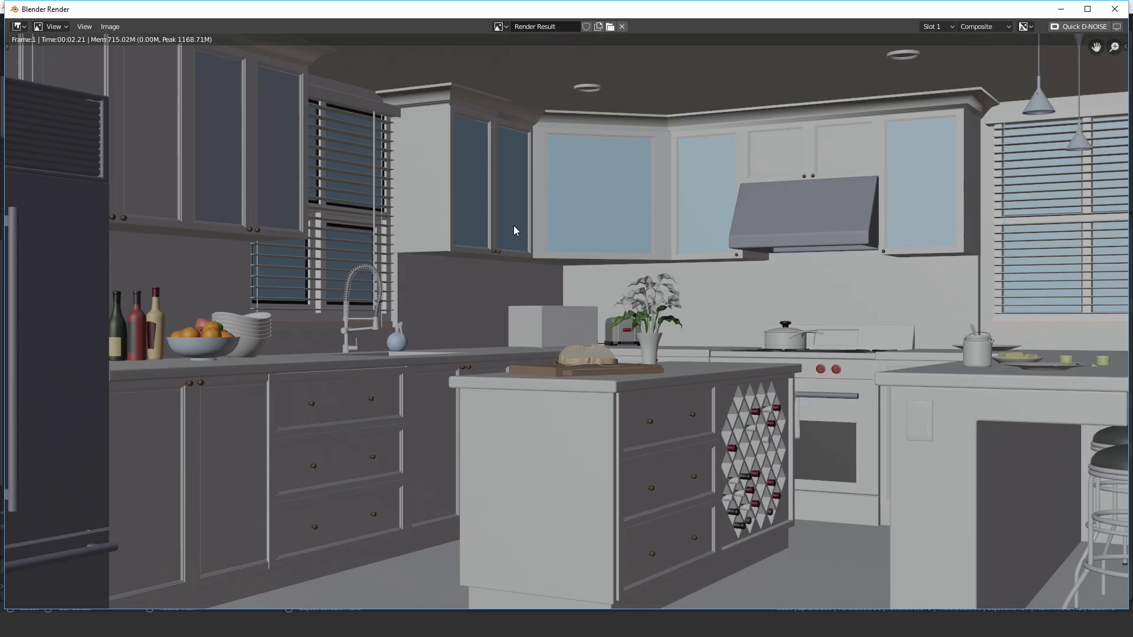
pyautogui.scroll(-3, 513, 231)
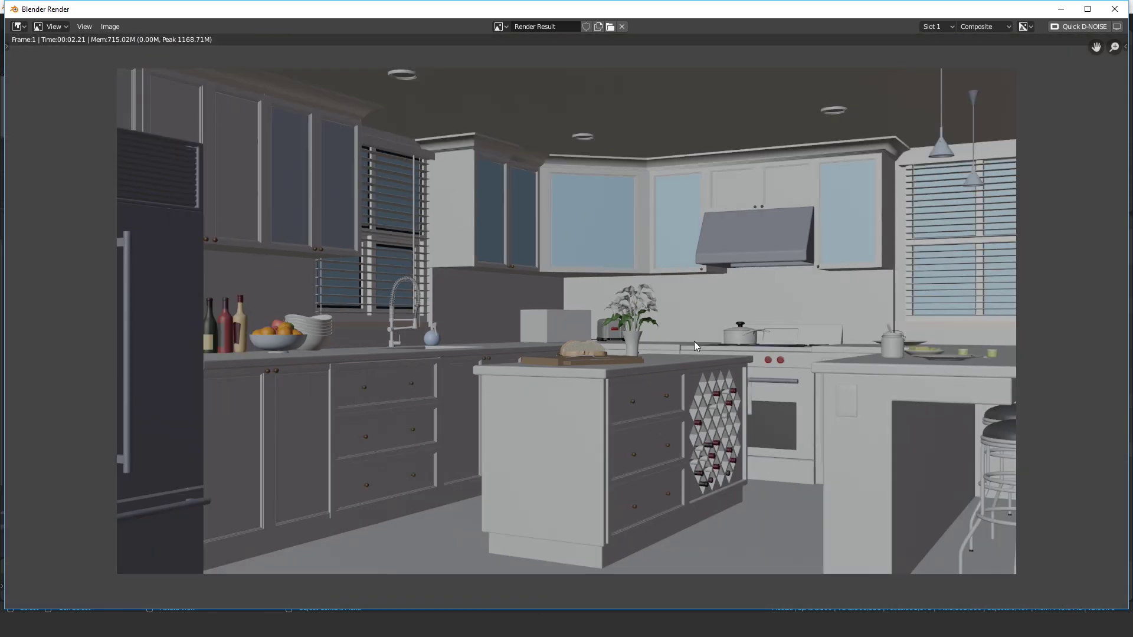
pyautogui.moveTo(584, 273); pyautogui.dragTo(492, 275, button='middle')
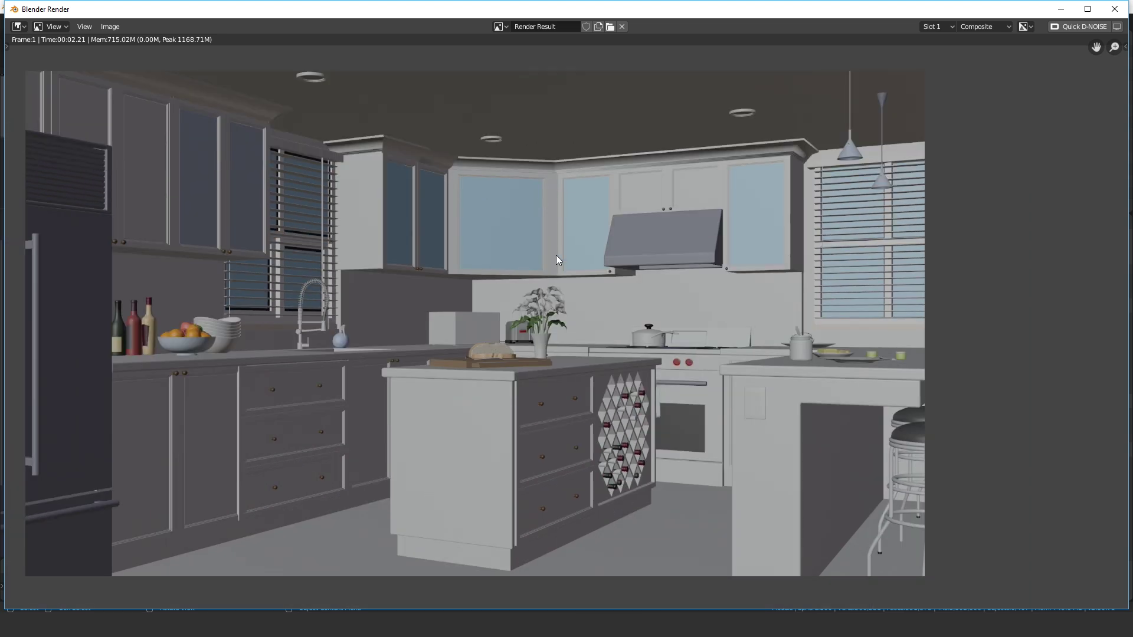
pyautogui.scroll(1, 556, 255)
pyautogui.moveTo(547, 238); pyautogui.dragTo(572, 175, button='middle')
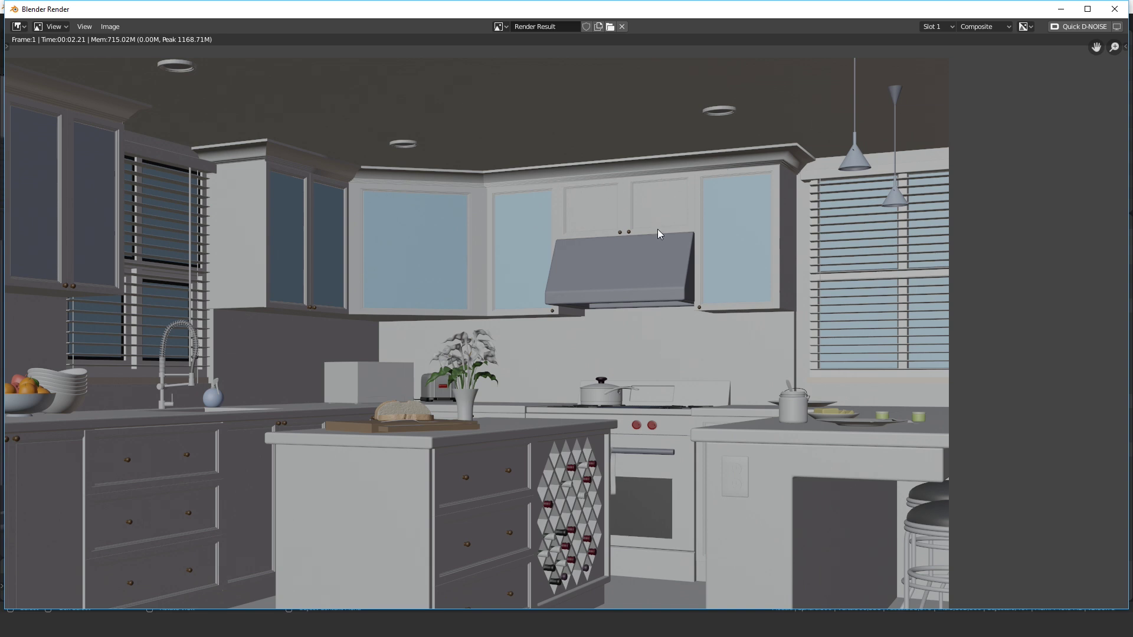
# Switch to render slot 2, set the render sampling to No Anti-Aliasing, and render the kitchen again.
pyautogui.press('2')
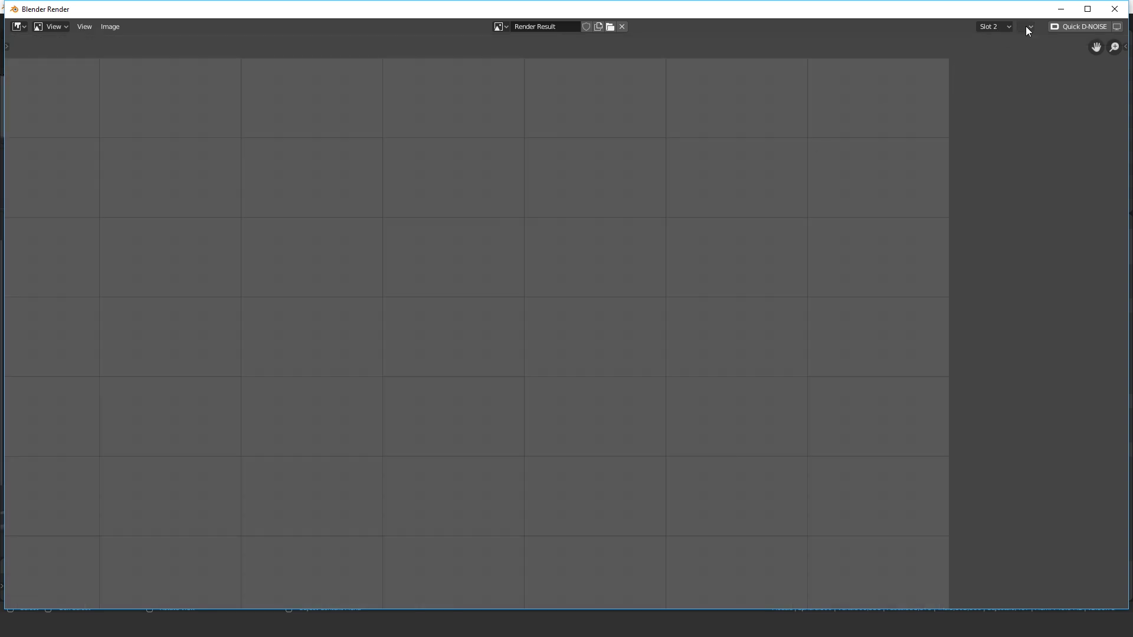
pyautogui.click(1115, 8)
pyautogui.click(1074, 275)
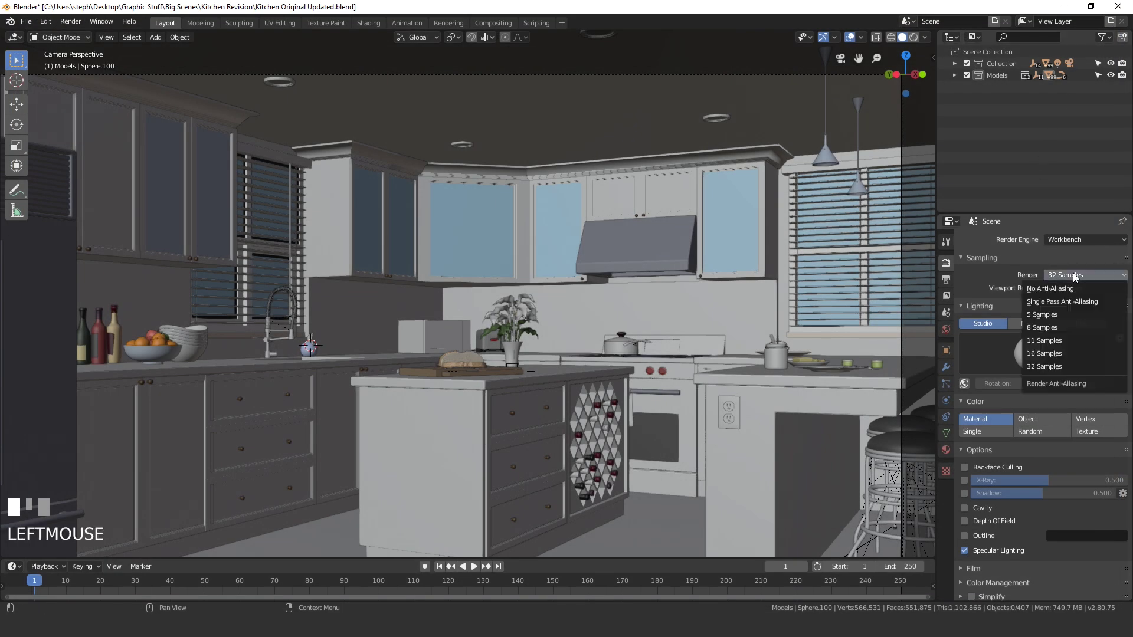
pyautogui.click(1049, 289)
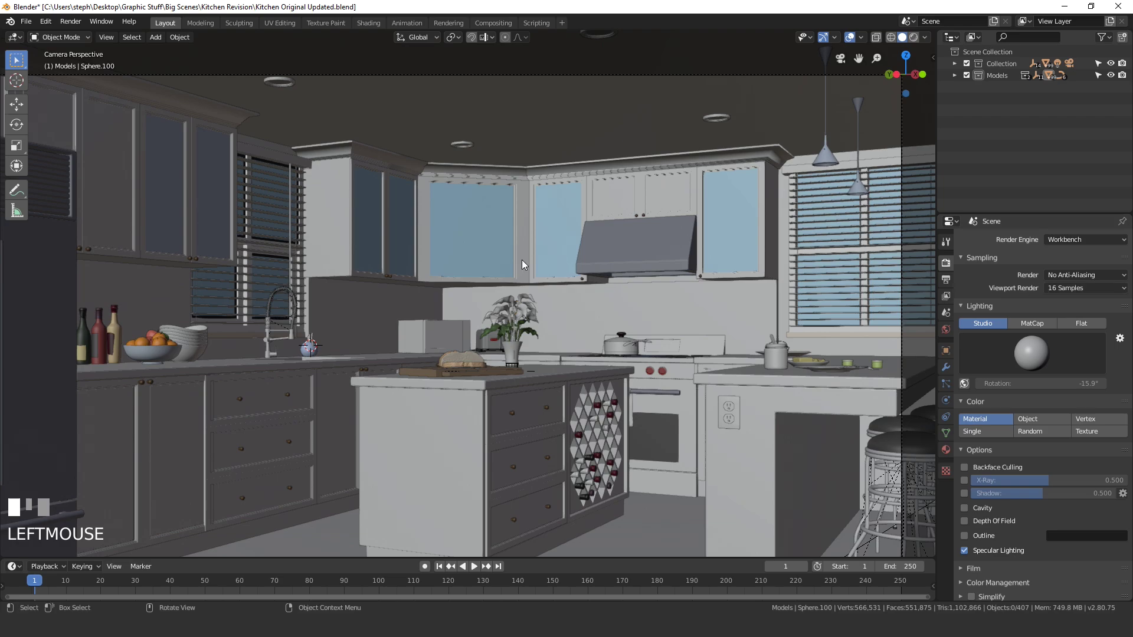
pyautogui.press('F12')
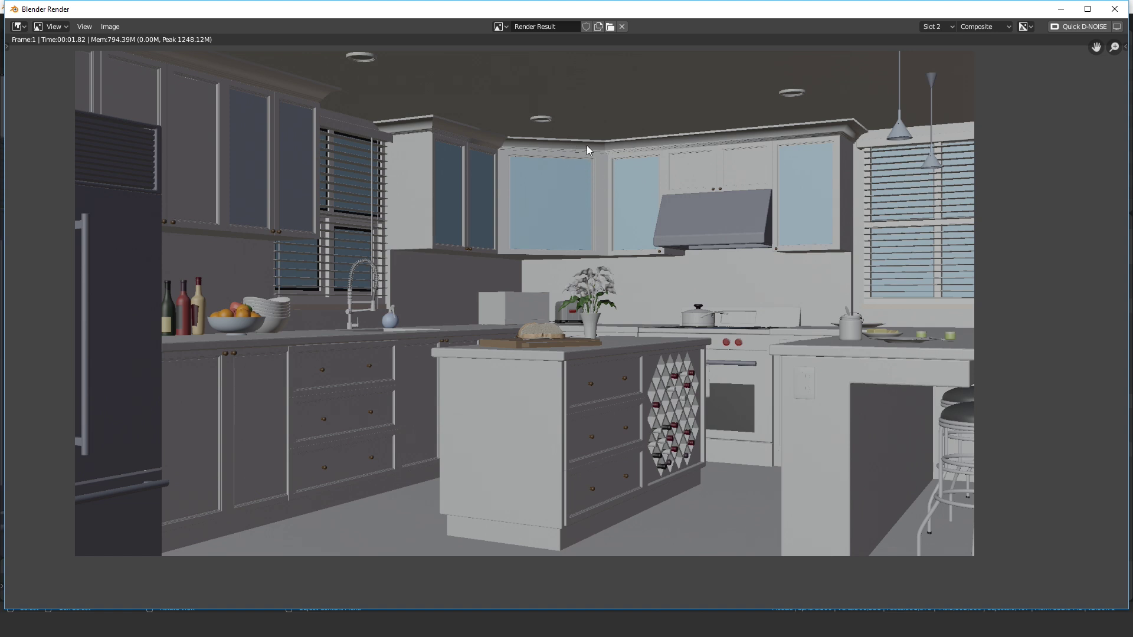
# Compare the cabinet edges between the renders in slot 1 and slot 2.
pyautogui.scroll(1, 587, 149)
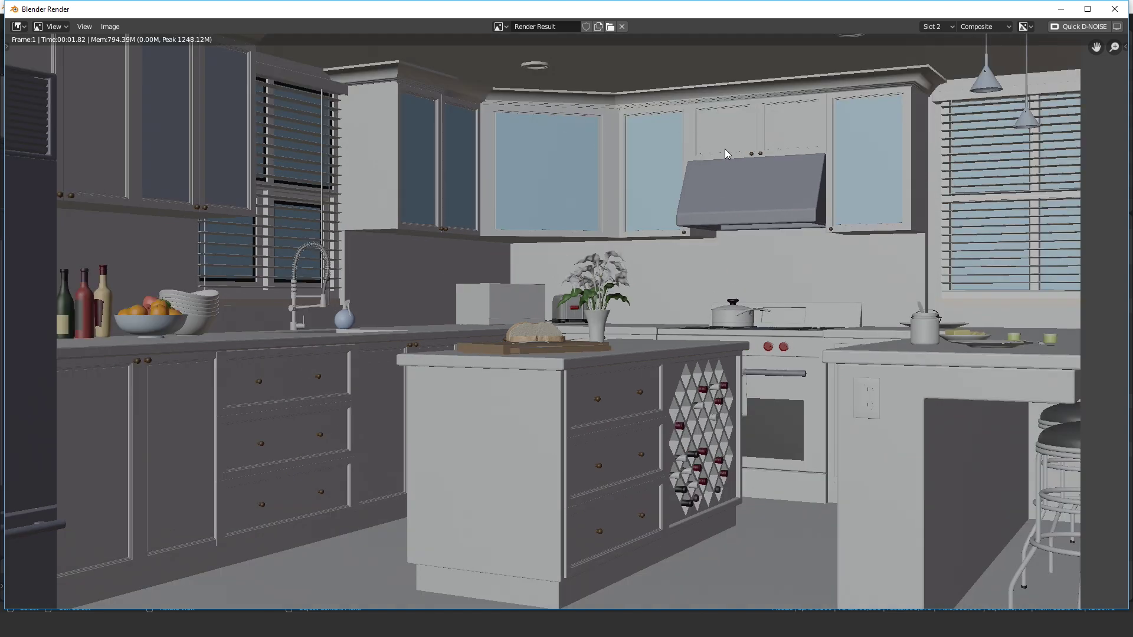
pyautogui.press('j')
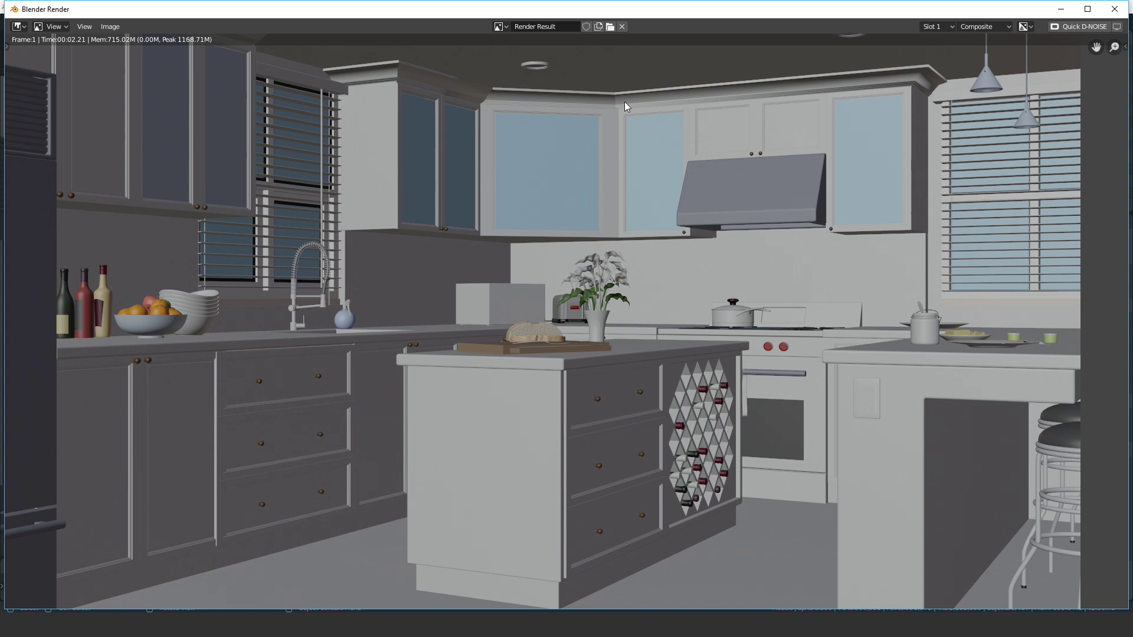
pyautogui.press('j')
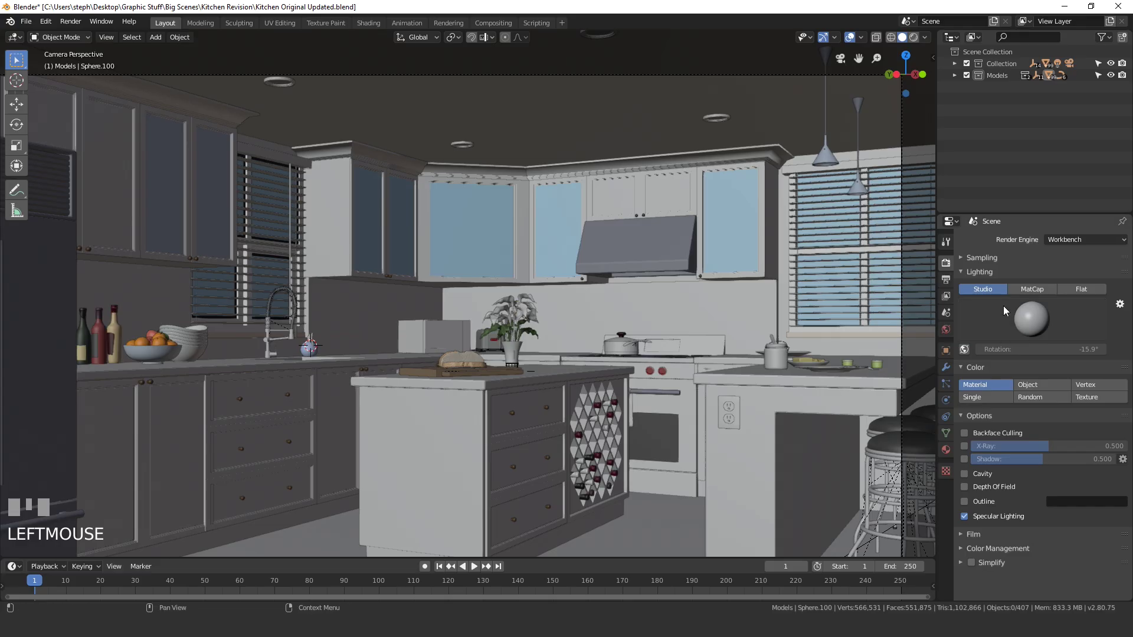
# Keep Studio lighting for the Workbench scene and pick a different studio light preset.
pyautogui.scroll(-2, 616, 297)
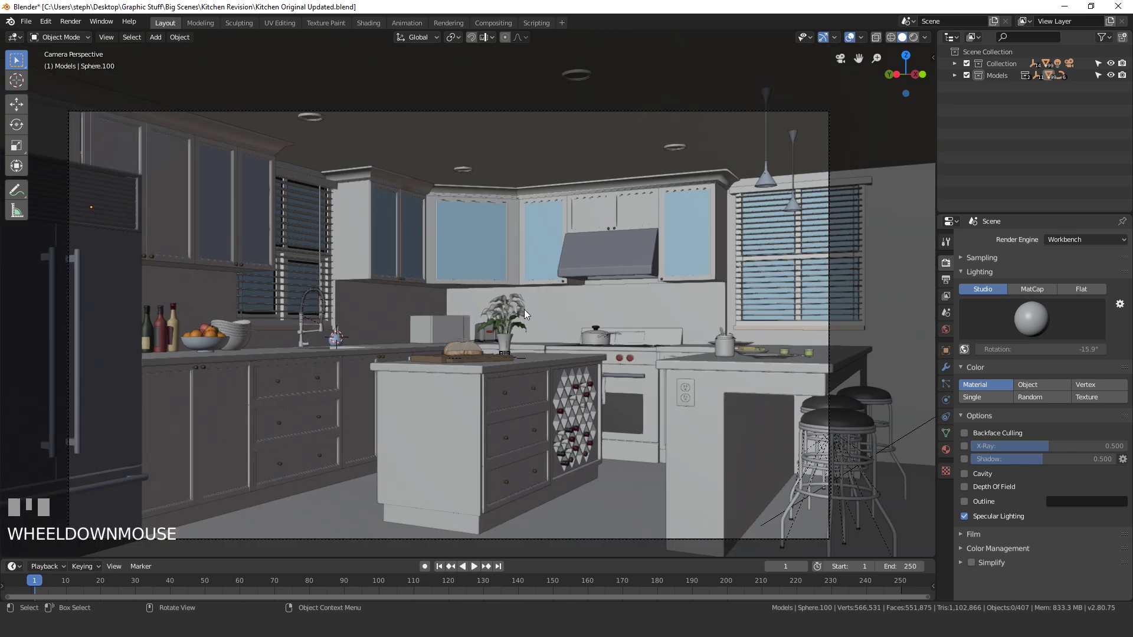
pyautogui.keyDown('shift'); pyautogui.moveTo(525, 309); pyautogui.dragTo(577, 300, button='middle'); pyautogui.keyUp('shift')
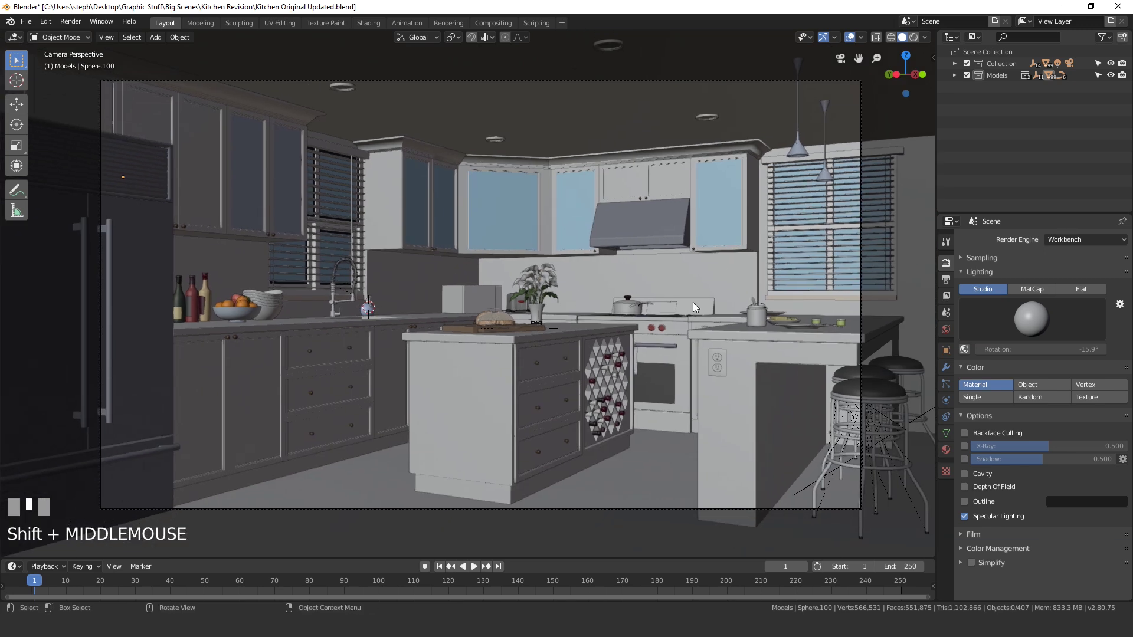
pyautogui.scroll(2, 688, 299)
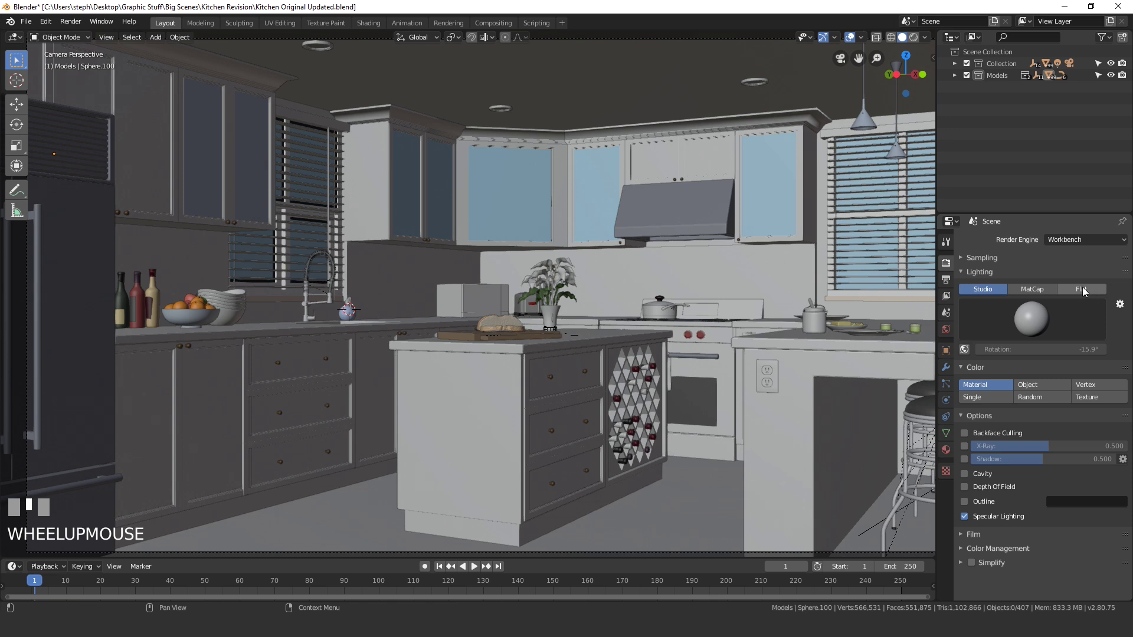
pyautogui.click(979, 292)
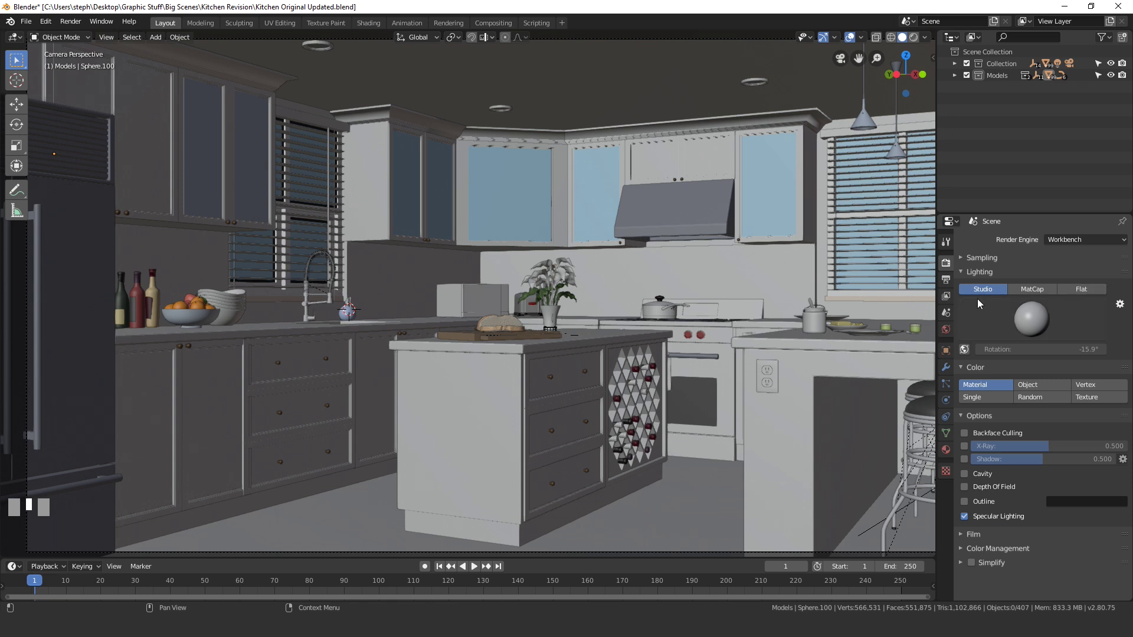
pyautogui.click(1034, 316)
pyautogui.click(975, 363)
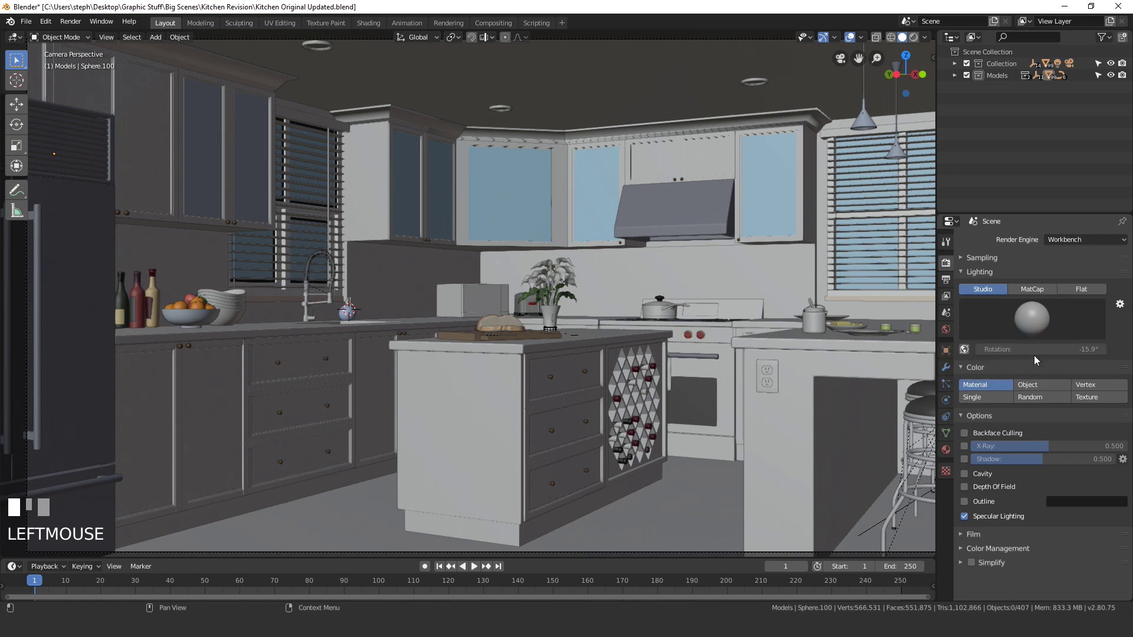
# Switch the 3D viewport to Rendered shading to preview the kitchen's Workbench lighting.
pyautogui.scroll(2, 525, 268)
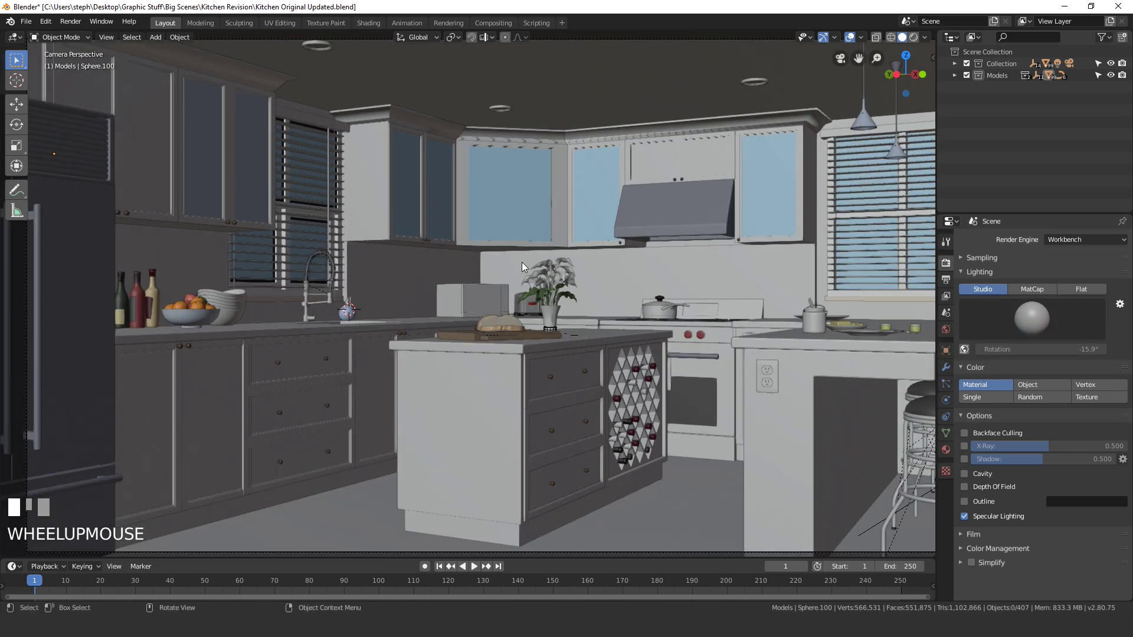
pyautogui.press('z')
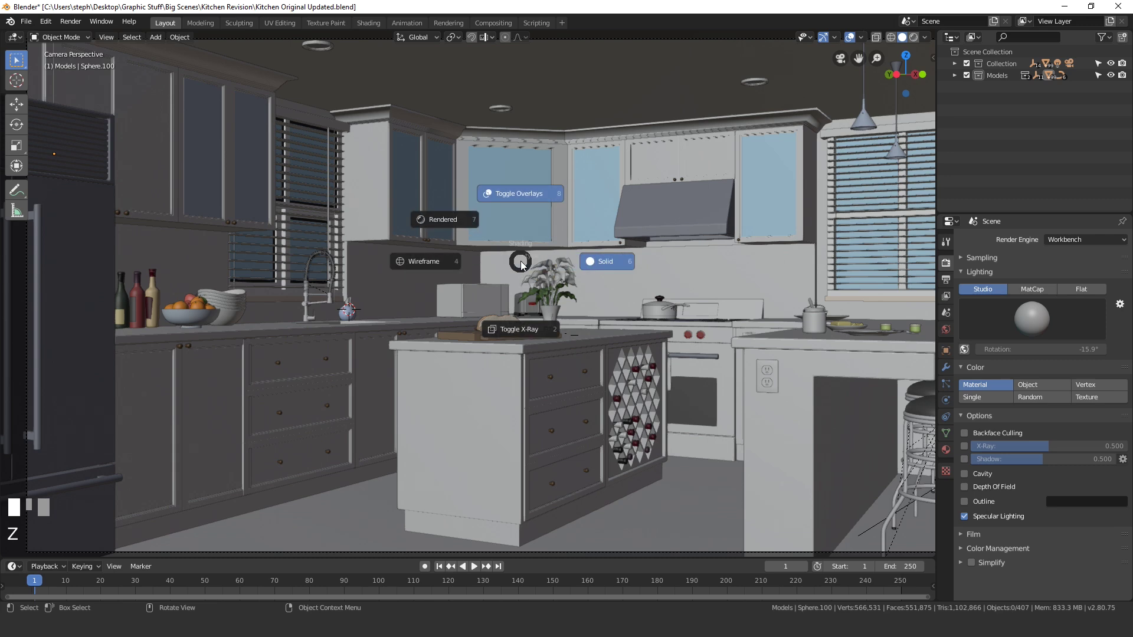
pyautogui.click(446, 219)
# Try the different studio light presets one after another, ending on the second preset in the set.
pyautogui.click(1054, 319)
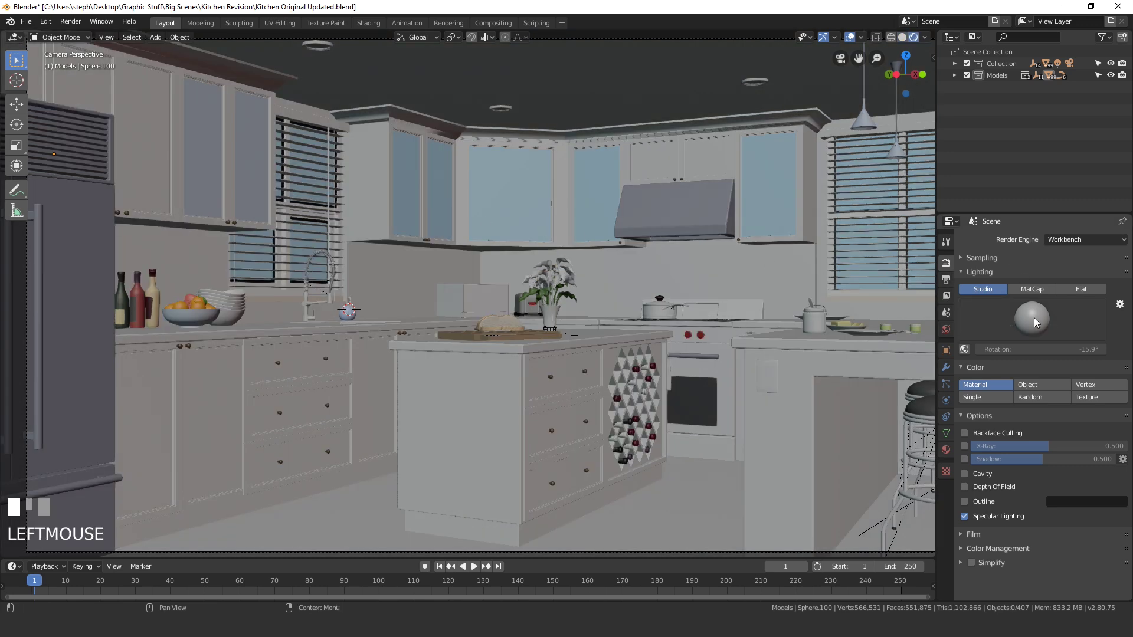
pyautogui.click(1035, 318)
pyautogui.click(941, 367)
pyautogui.click(1039, 316)
pyautogui.click(1014, 361)
pyautogui.click(1036, 312)
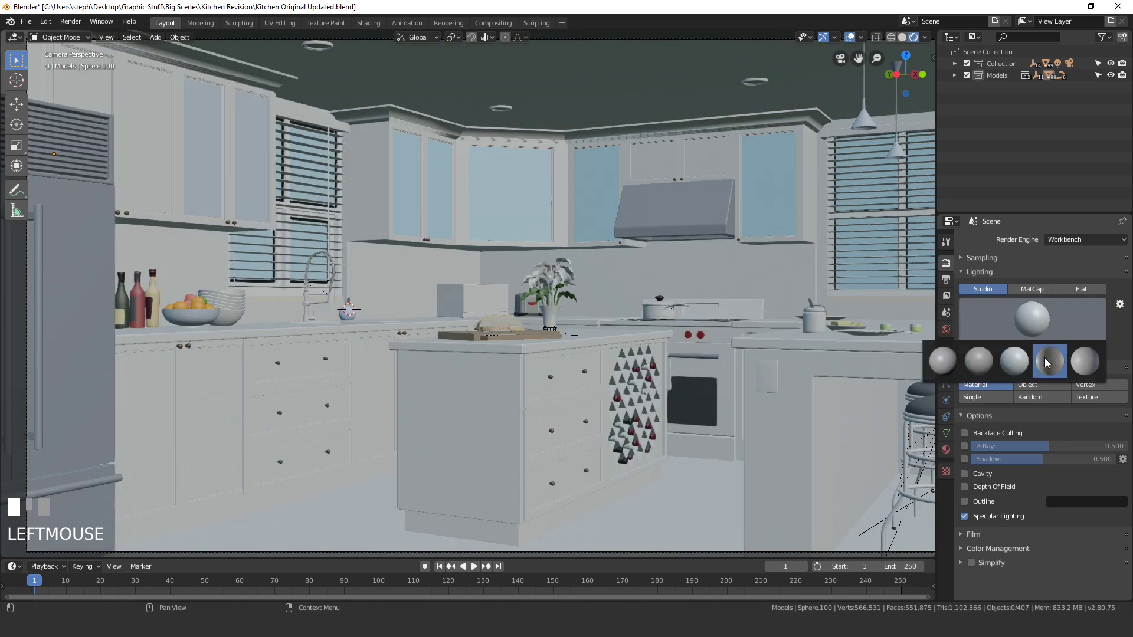
pyautogui.click(1049, 362)
pyautogui.click(1031, 313)
pyautogui.click(1085, 361)
pyautogui.click(1045, 316)
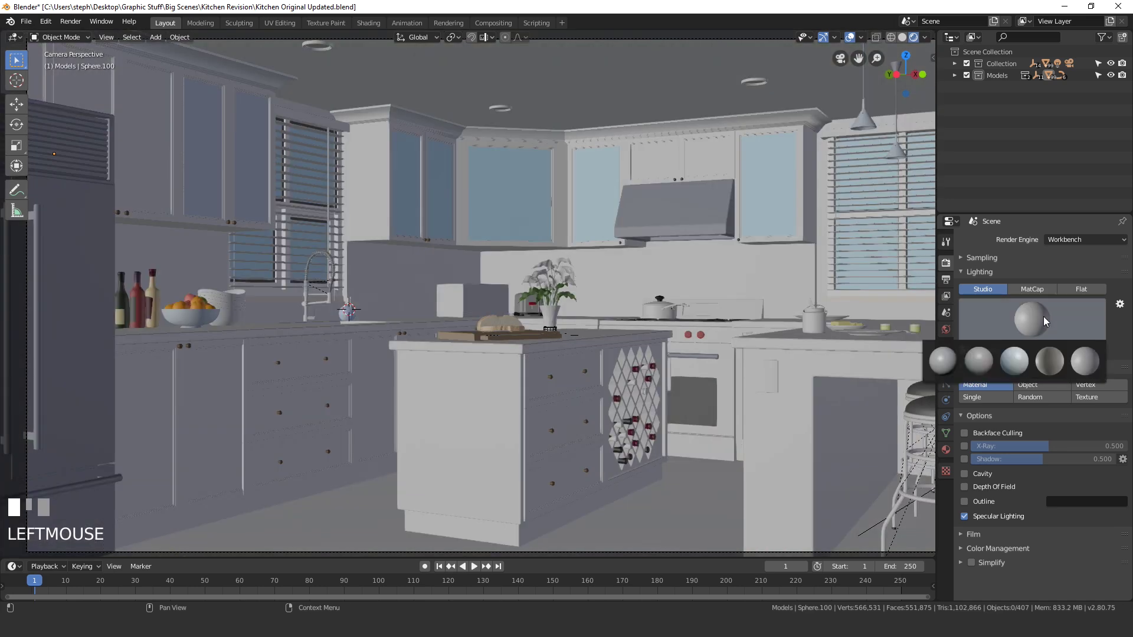
pyautogui.click(979, 361)
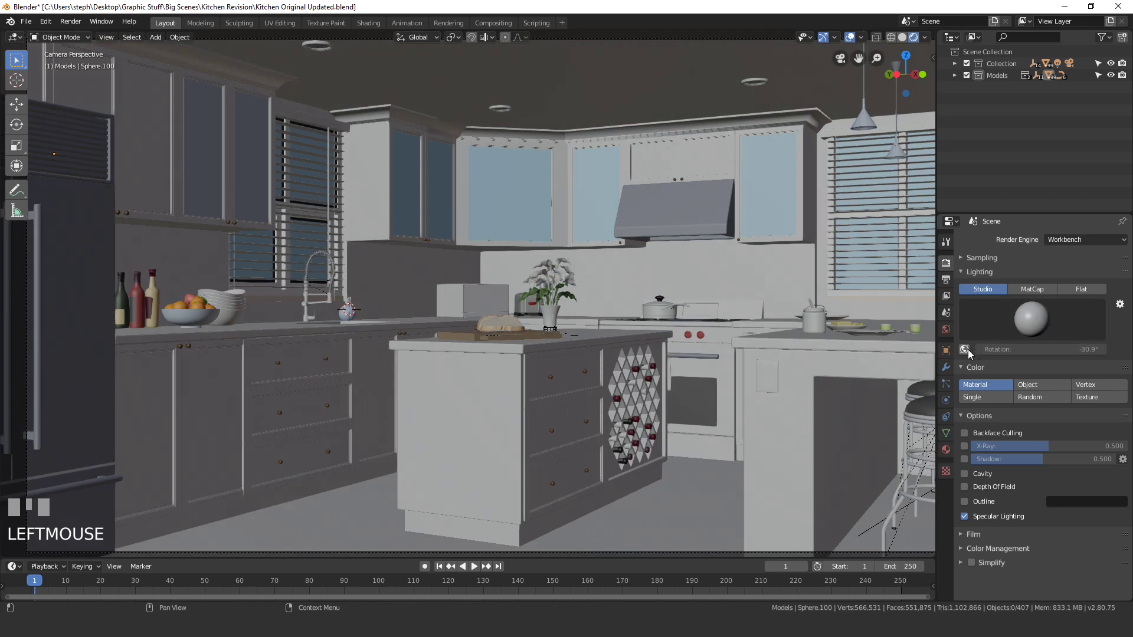
# Enable world space lighting for the studio light and adjust its rotation.
pyautogui.click(966, 349)
pyautogui.moveTo(1018, 351)
pyautogui.mouseDown()
pyautogui.moveTo(983, 352)
pyautogui.moveTo(1018, 352)
pyautogui.moveTo(1003, 352)
pyautogui.mouseUp()
# Change the Workbench lighting to MatCap and pick the plain white matcap.
pyautogui.click(1032, 289)
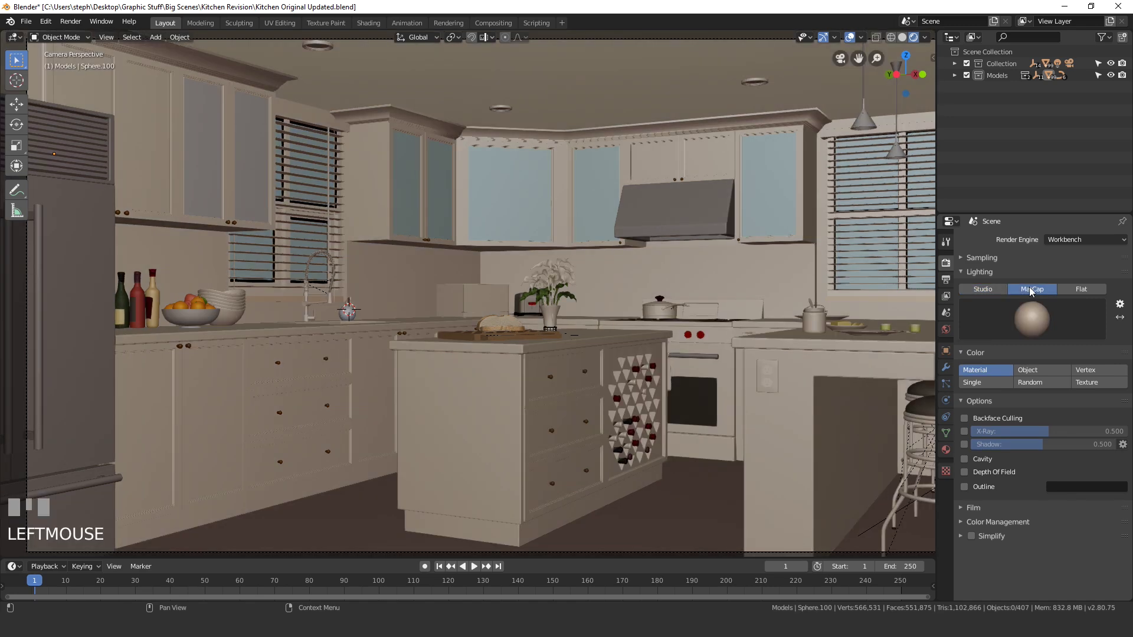
pyautogui.click(1046, 316)
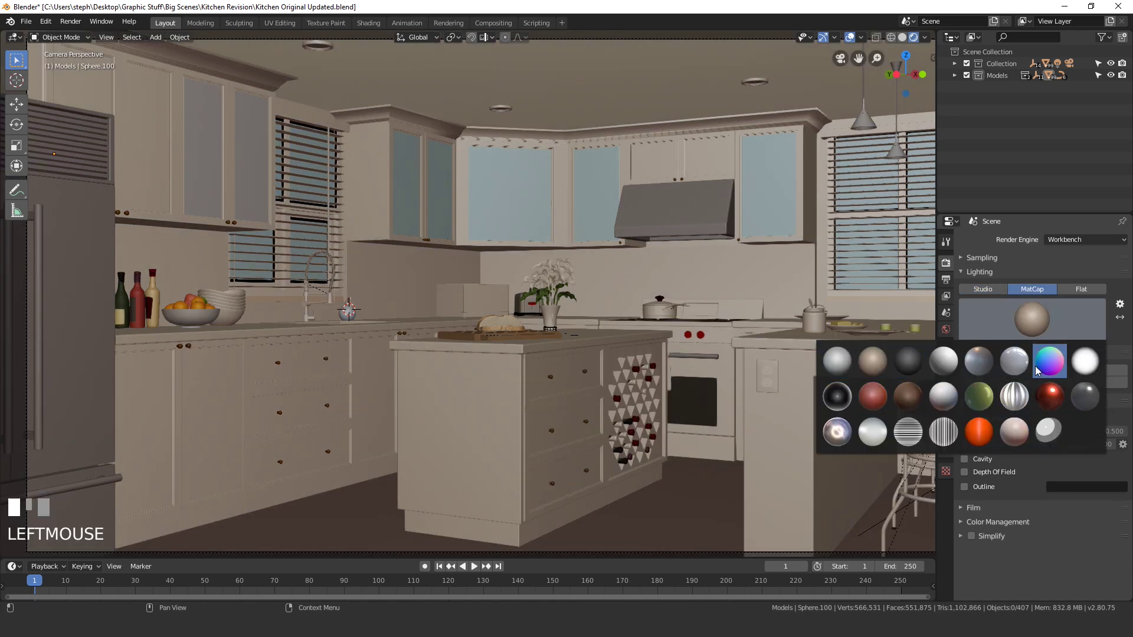
pyautogui.click(976, 335)
pyautogui.click(944, 362)
# Try the matte red clay matcap, followed by the glossy dark red one, on the kitchen.
pyautogui.click(974, 332)
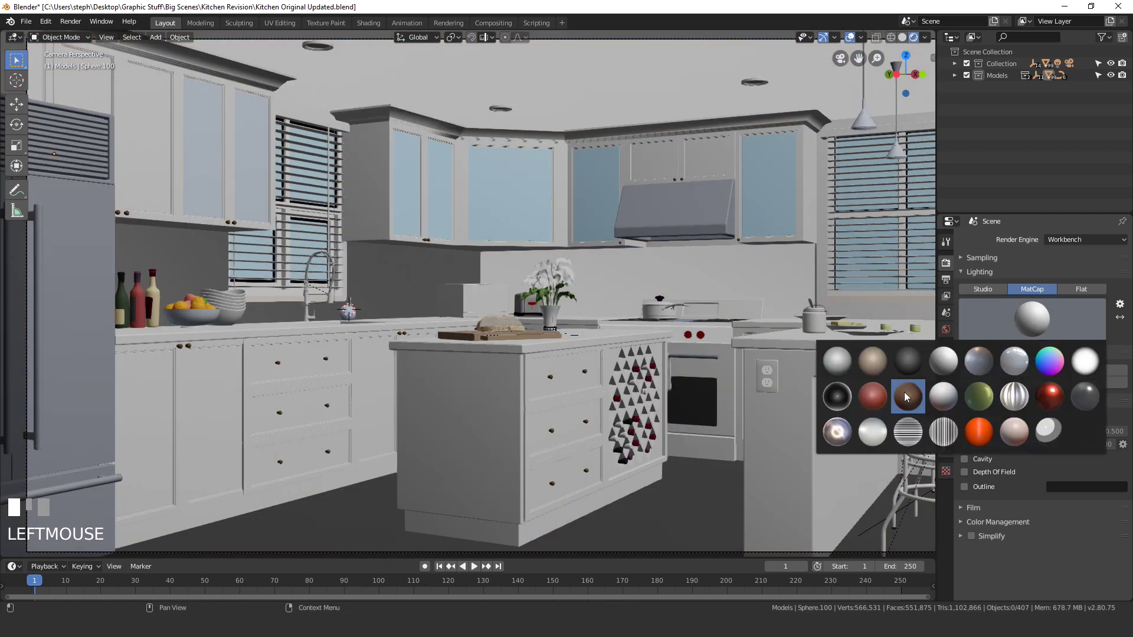
pyautogui.click(873, 396)
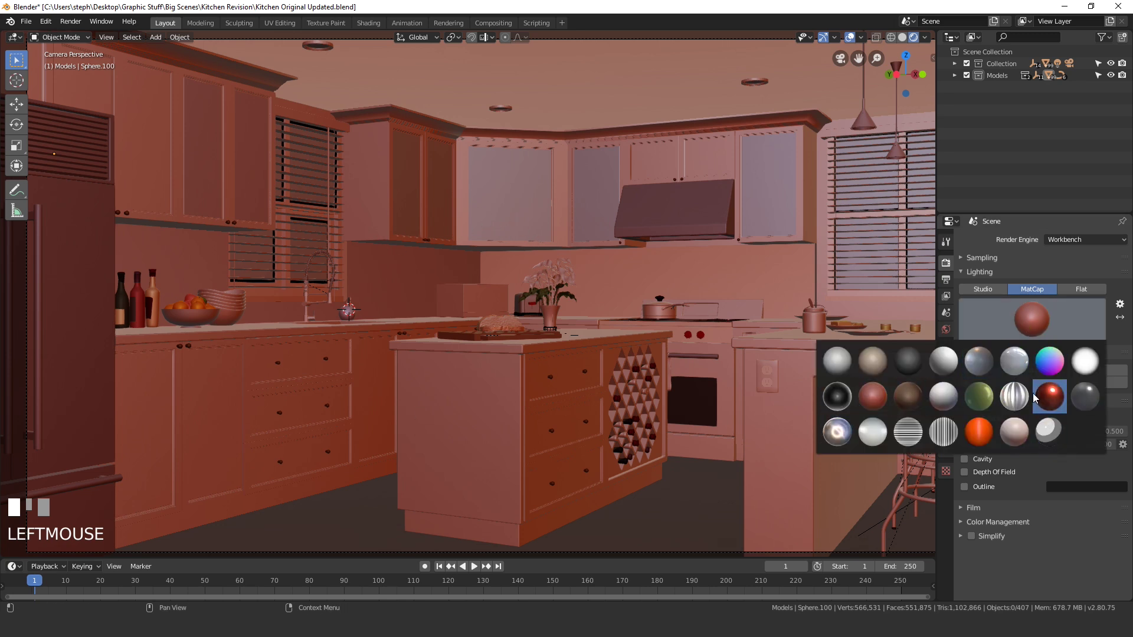
pyautogui.click(1057, 405)
pyautogui.scroll(2, 623, 331)
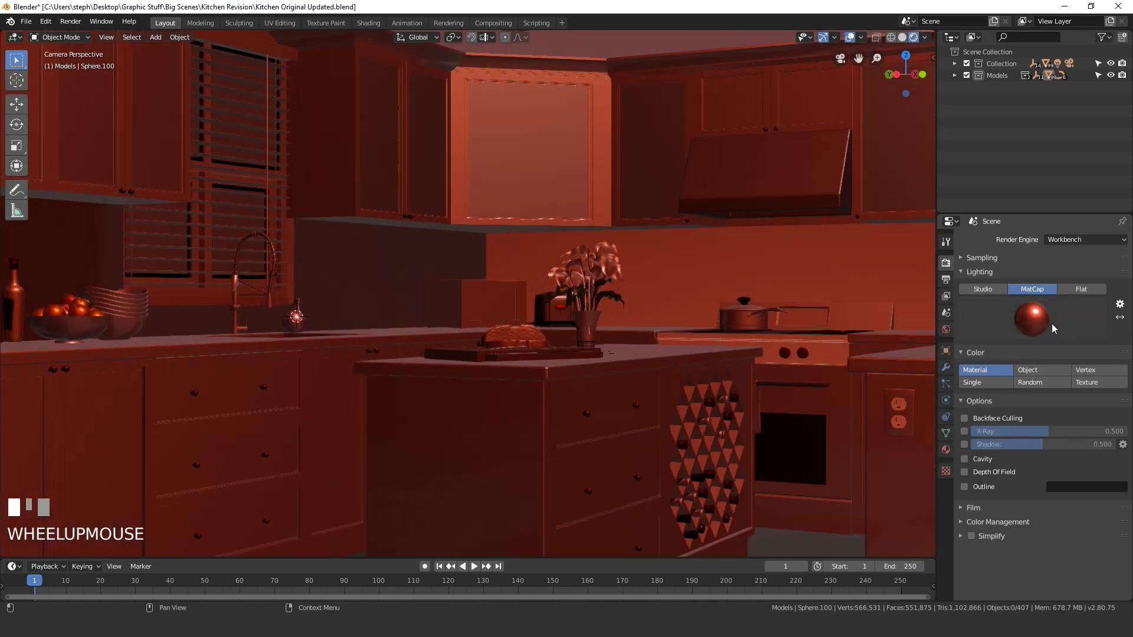
pyautogui.click(1032, 321)
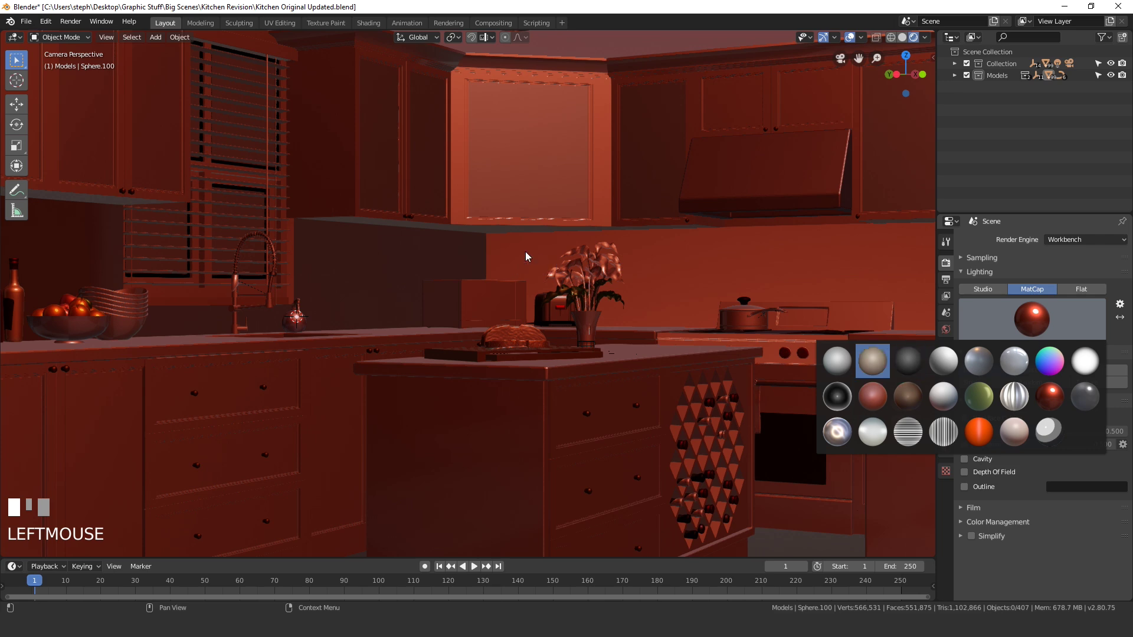
# Compare the kitchen in Solid viewport shading with the Rendered red matcap preview.
pyautogui.scroll(-3, 535, 252)
pyautogui.press('z')
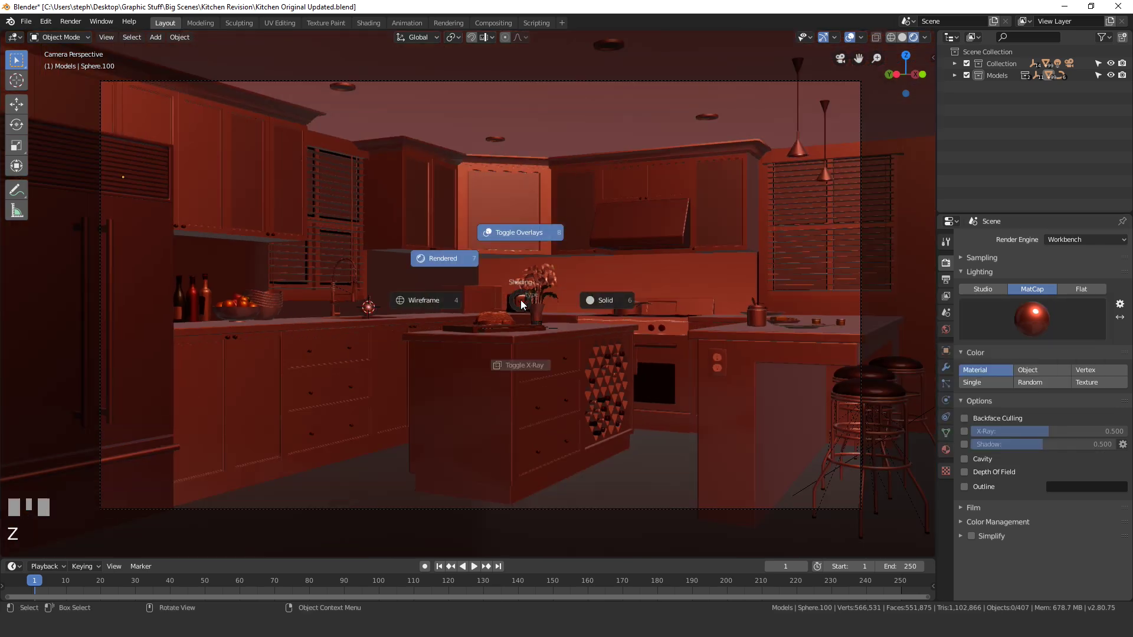
pyautogui.click(650, 300)
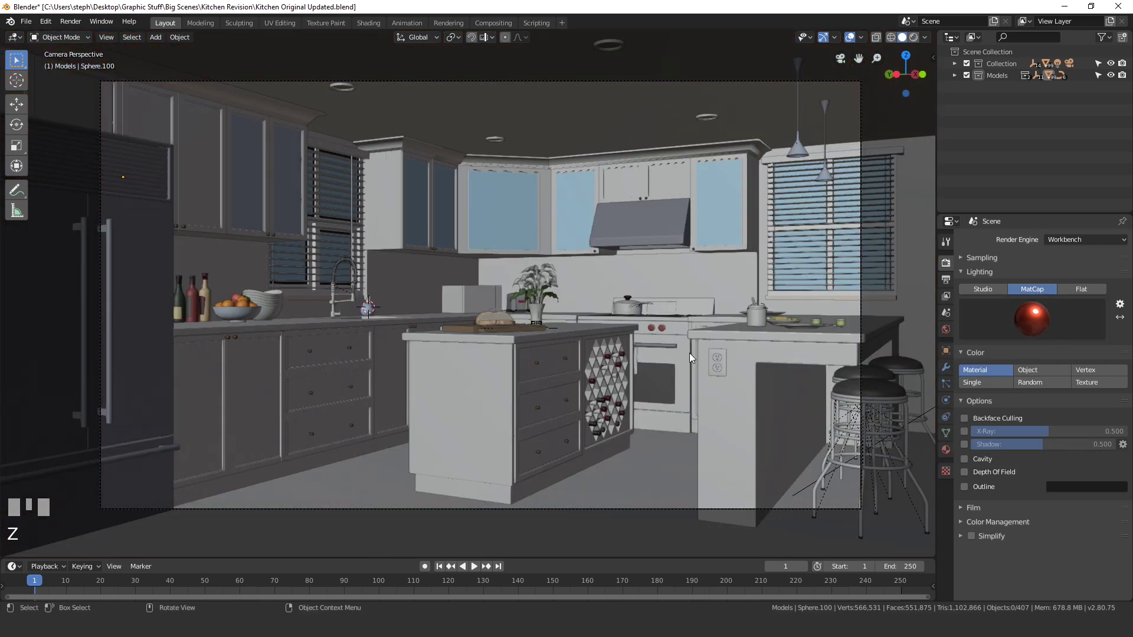
pyautogui.scroll(4, 649, 342)
pyautogui.press('z')
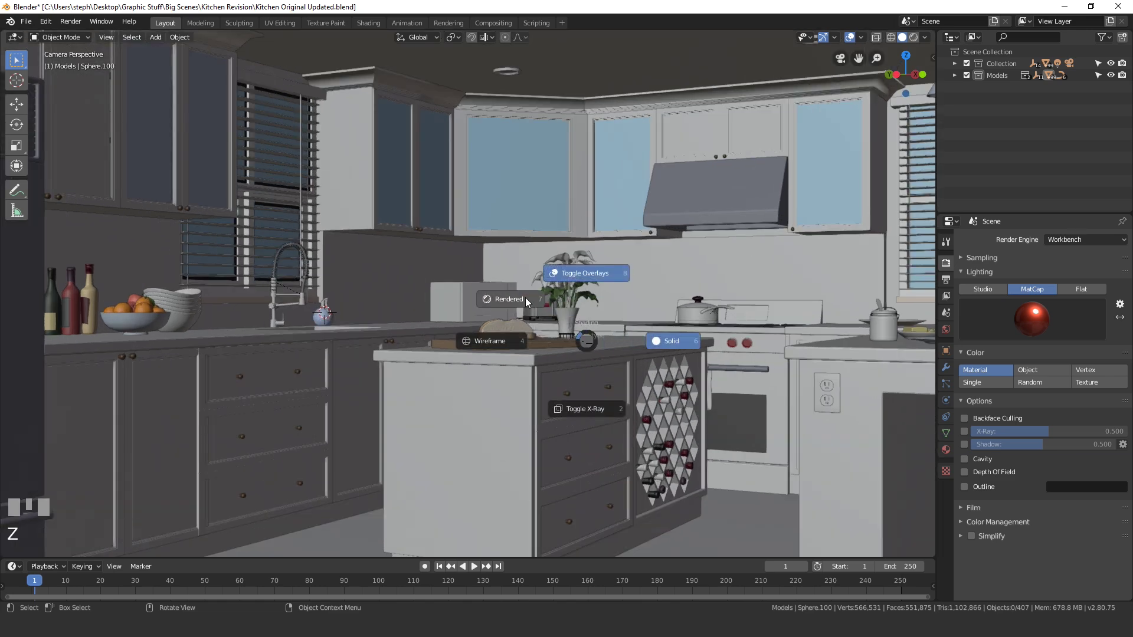
pyautogui.click(511, 299)
# Change the Workbench lighting to Flat and inspect the unshaded kitchen from different angles.
pyautogui.click(1085, 289)
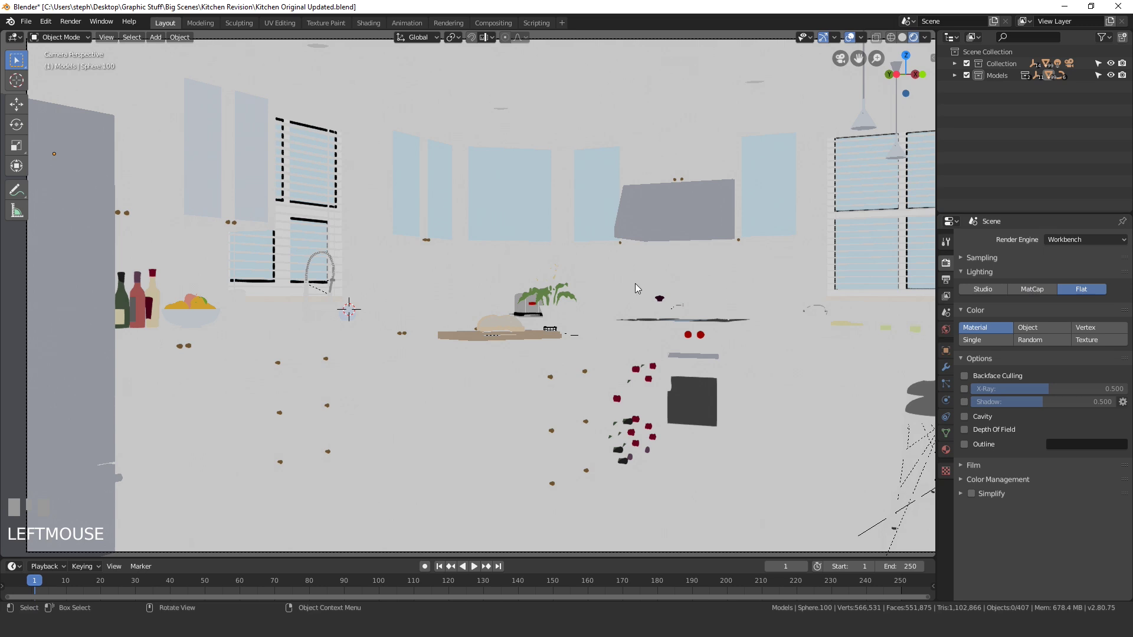
pyautogui.moveTo(536, 340); pyautogui.dragTo(618, 403, button='middle')
pyautogui.scroll(3, 549, 314)
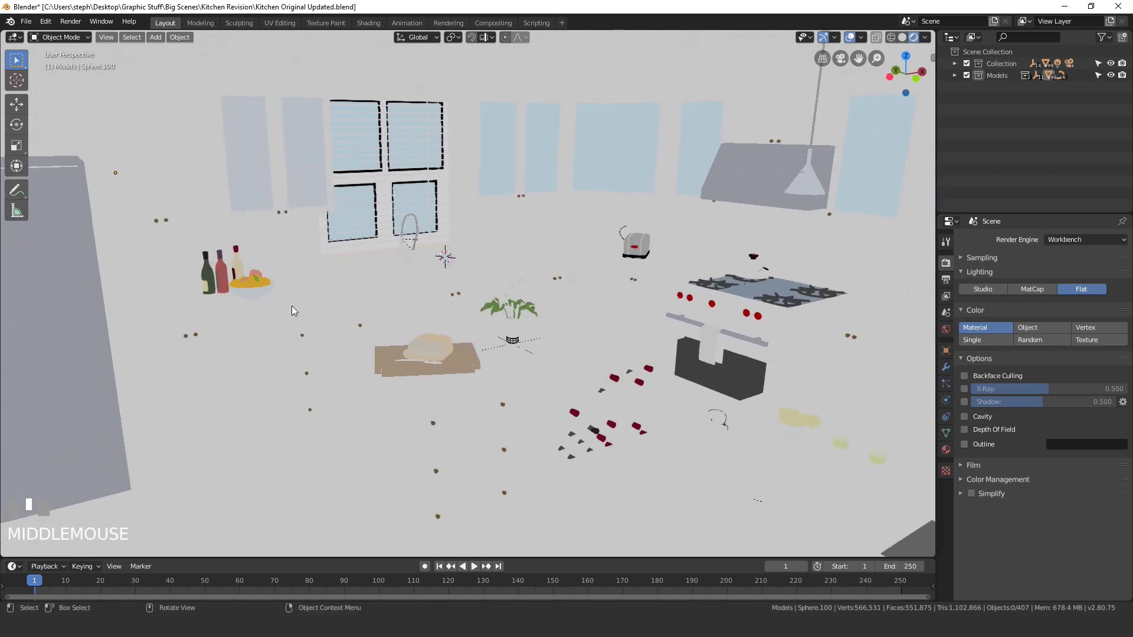
pyautogui.scroll(2, 290, 303)
pyautogui.moveTo(335, 298); pyautogui.dragTo(581, 308, button='middle')
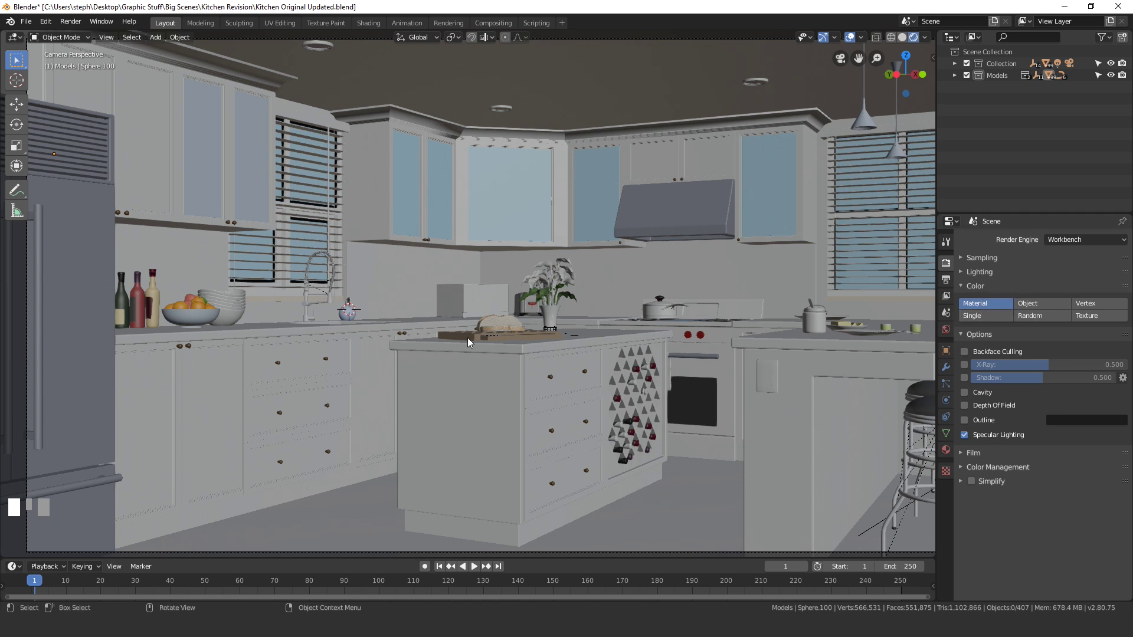
# Set the Workbench color mode to Single and choose a light cyan color for the whole scene.
pyautogui.click(982, 316)
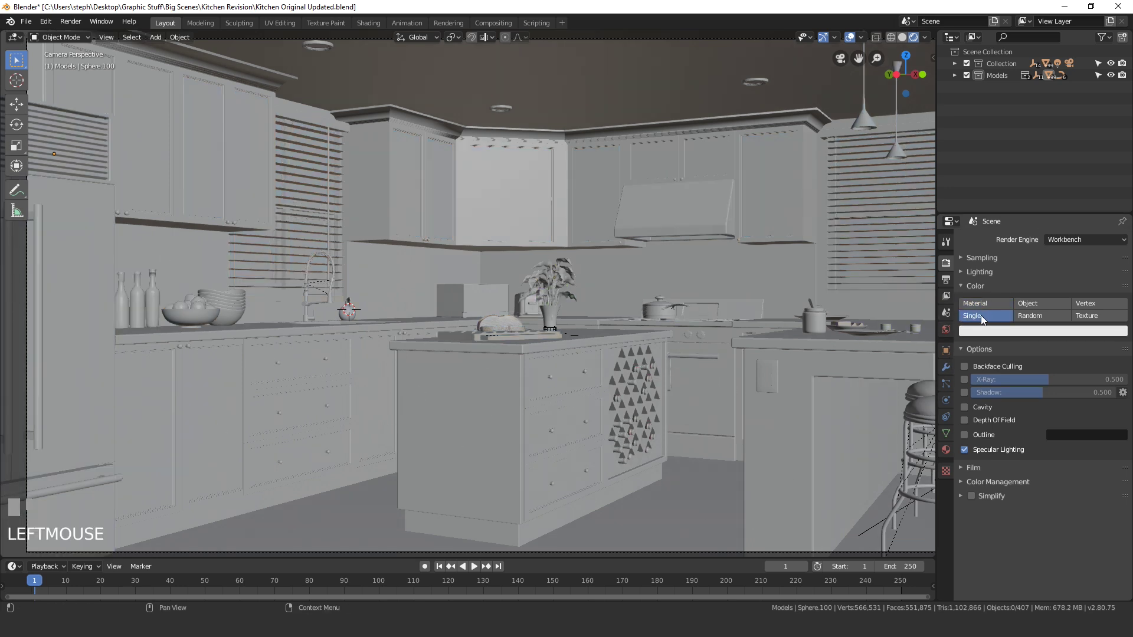
pyautogui.click(1018, 331)
pyautogui.click(1064, 218)
pyautogui.click(1018, 331)
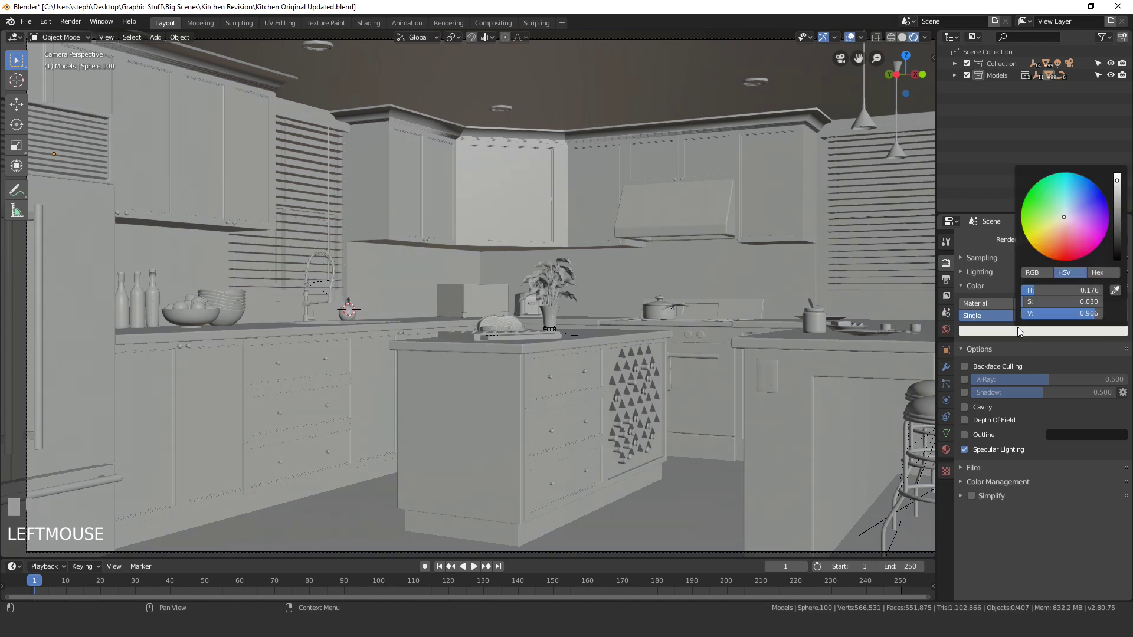
pyautogui.moveTo(1054, 208)
pyautogui.mouseDown()
pyautogui.moveTo(1080, 197)
pyautogui.moveTo(1083, 229)
pyautogui.moveTo(1058, 193)
pyautogui.moveTo(1075, 204)
pyautogui.moveTo(1068, 193)
pyautogui.mouseUp()
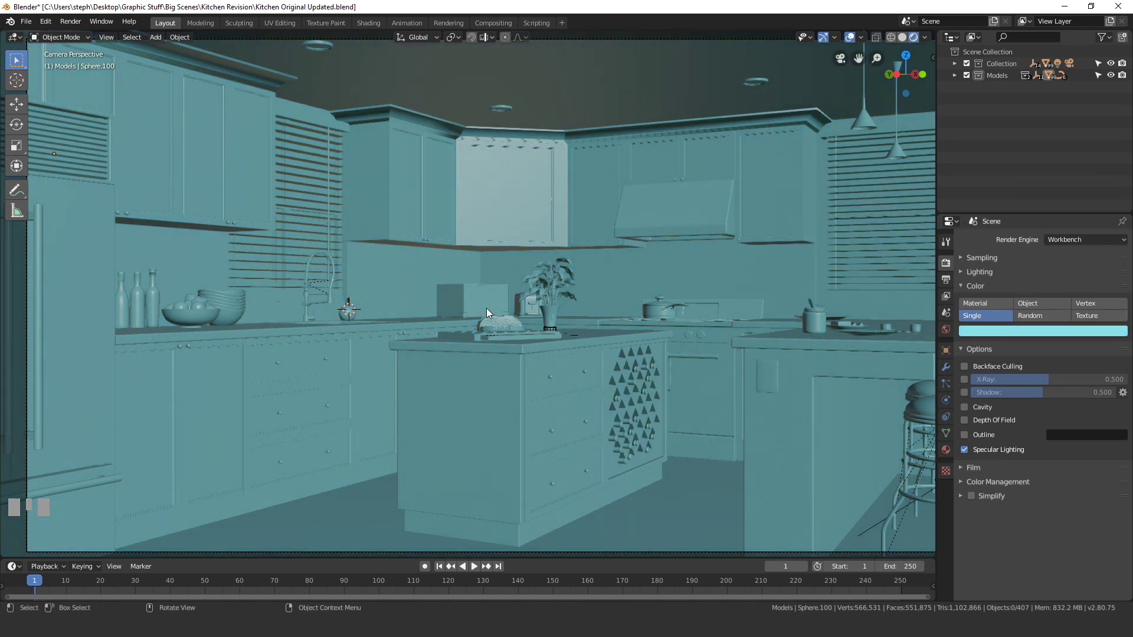
# Render the kitchen in the single cyan color, examine the image up close, and close the render window.
pyautogui.press('F12')
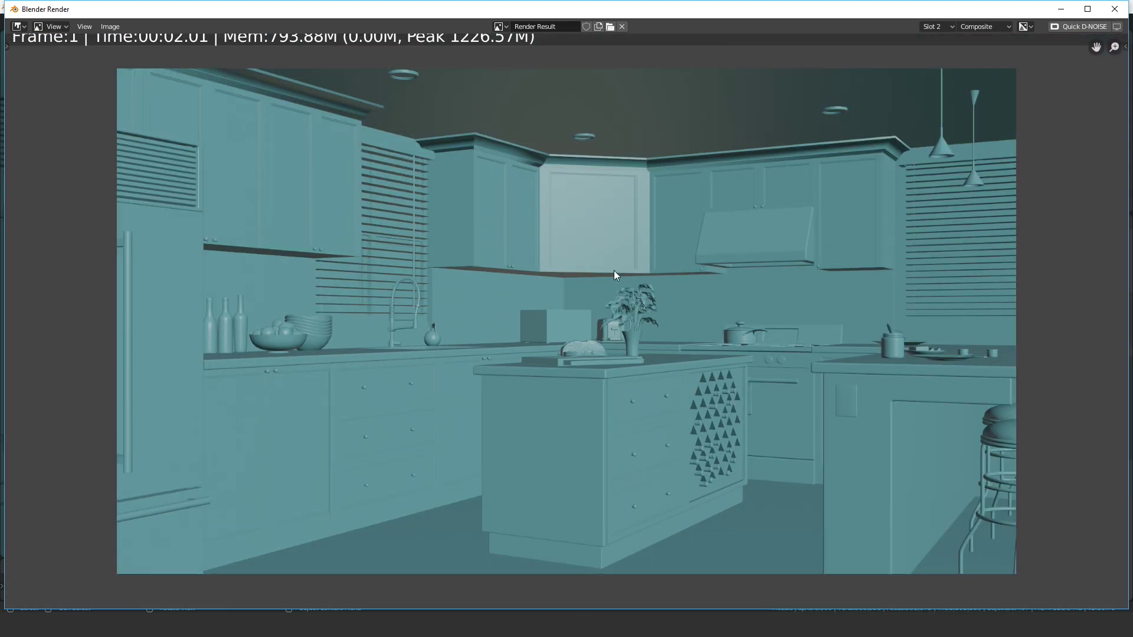
pyautogui.scroll(2, 732, 172)
pyautogui.scroll(-1, 622, 244)
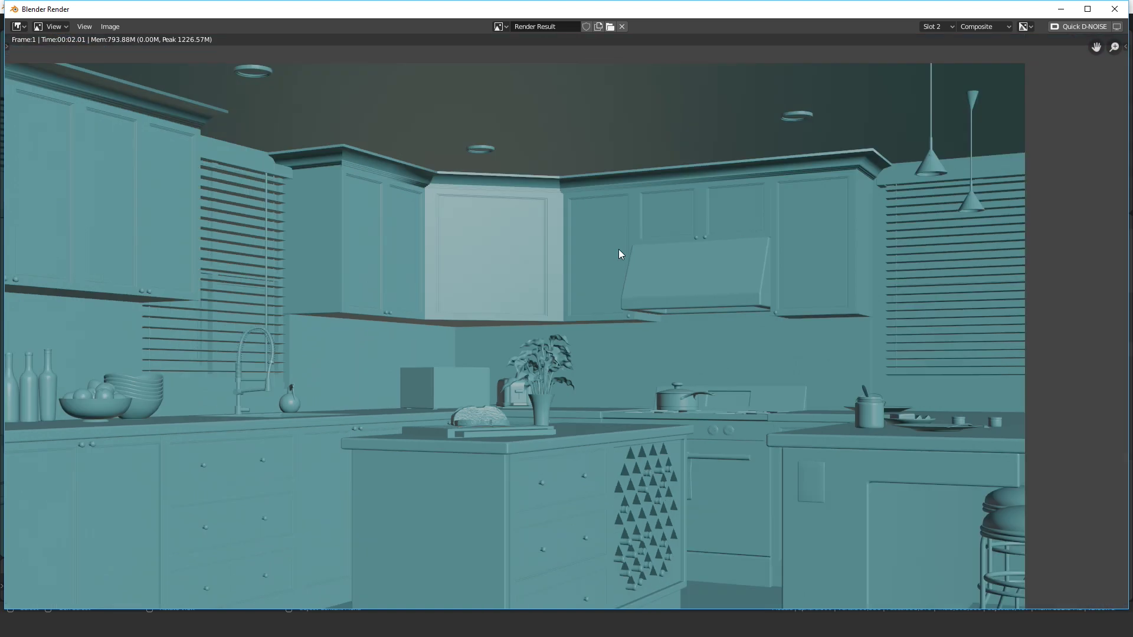
pyautogui.moveTo(525, 389); pyautogui.dragTo(568, 327, button='middle')
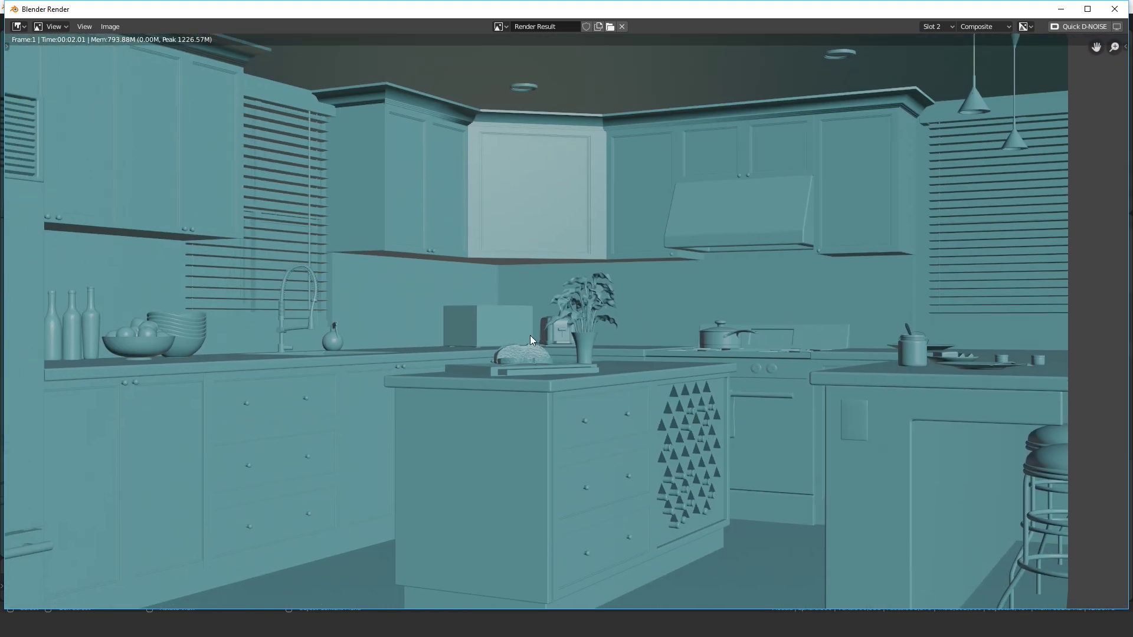
pyautogui.click(1115, 9)
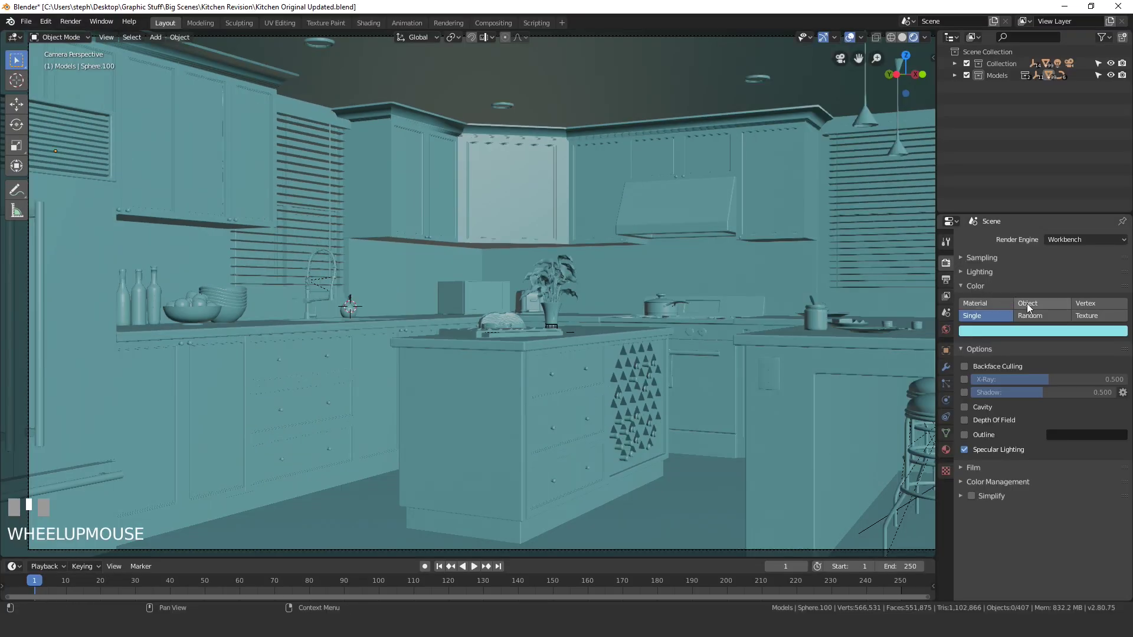
# Set the Workbench color mode to Object.
pyautogui.click(1027, 303)
pyautogui.scroll(-1, 567, 317)
pyautogui.scroll(1, 576, 320)
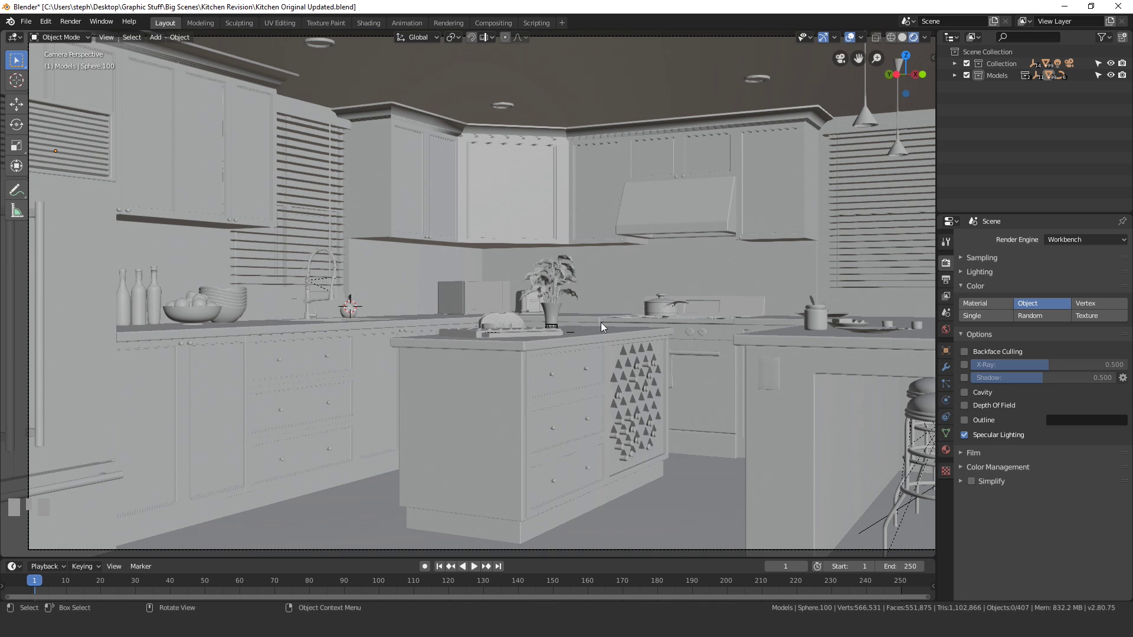
# Set the range hood's viewport display color to light cyan.
pyautogui.click(667, 218)
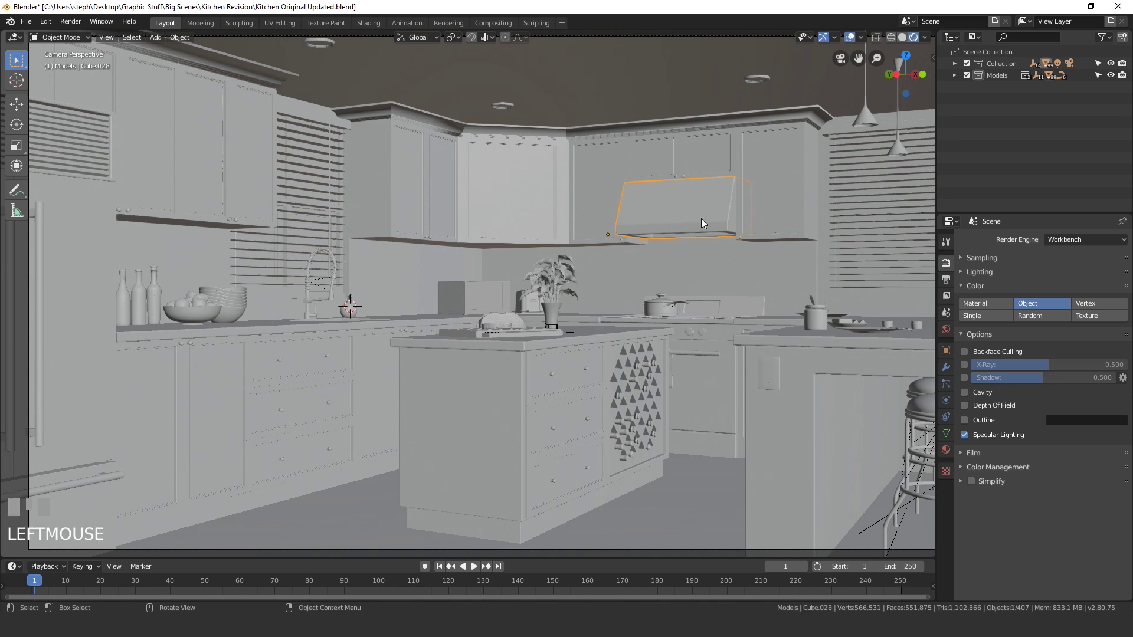
pyautogui.click(947, 350)
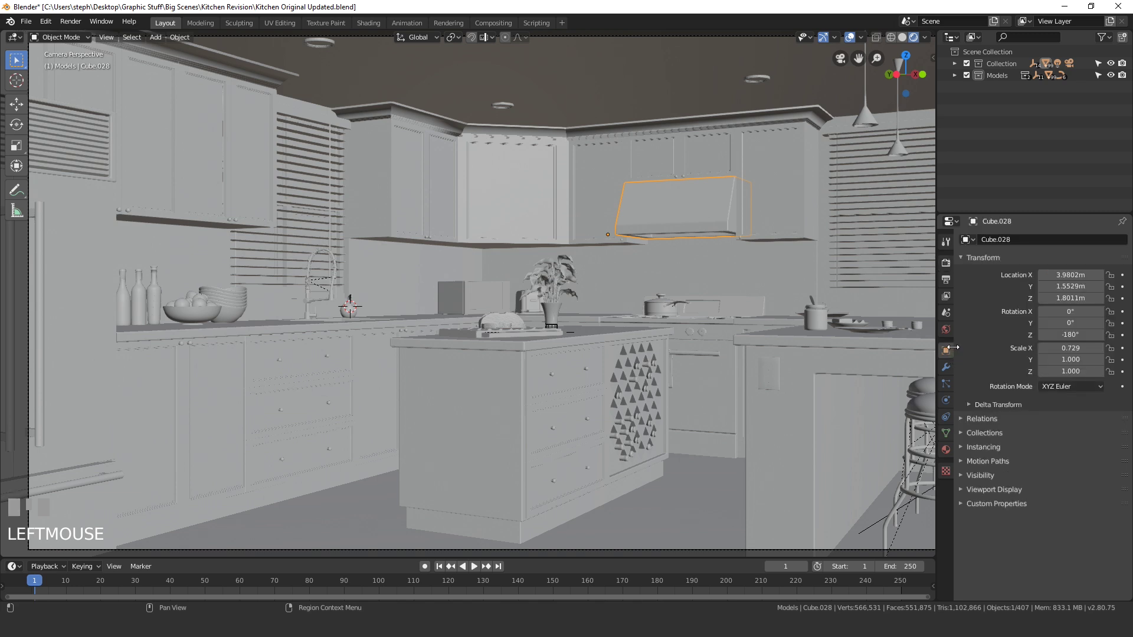
pyautogui.click(995, 490)
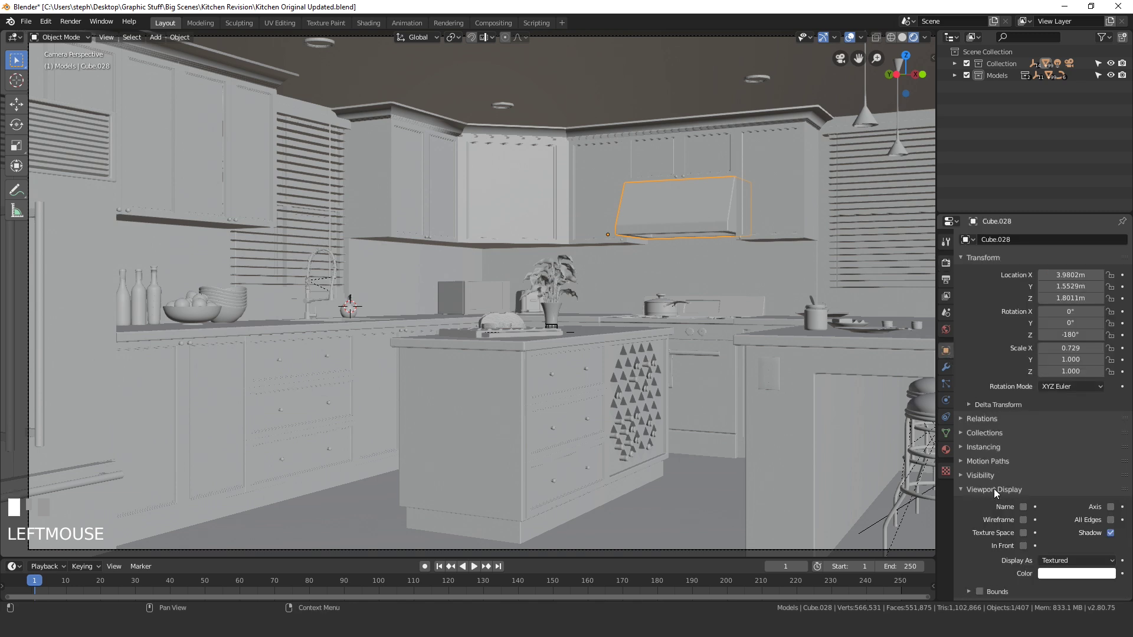
pyautogui.scroll(-1, 1069, 561)
pyautogui.click(1069, 563)
pyautogui.click(1056, 434)
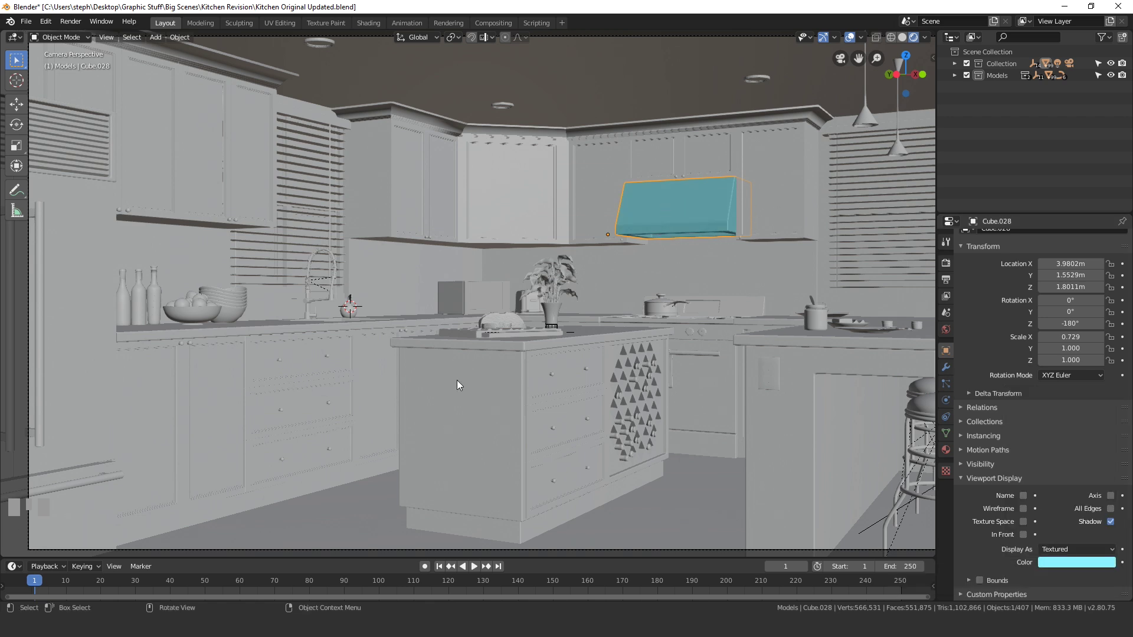
# Set the upper cabinet frame's viewport display color to light red and render the kitchen to check the object colors.
pyautogui.click(374, 160)
pyautogui.click(1077, 562)
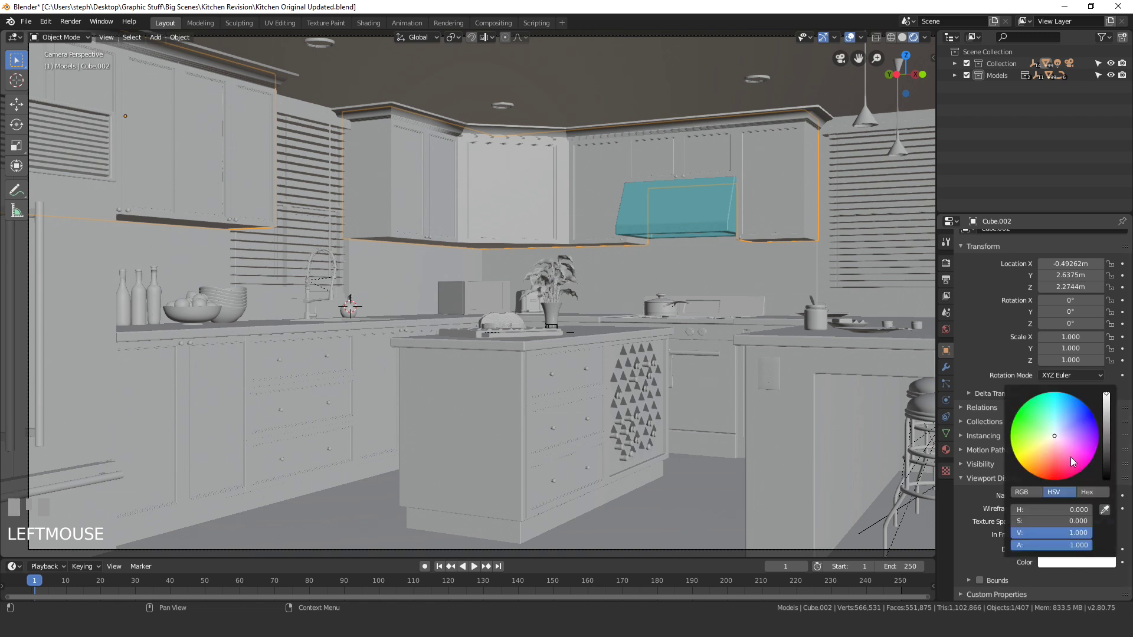
pyautogui.click(1064, 455)
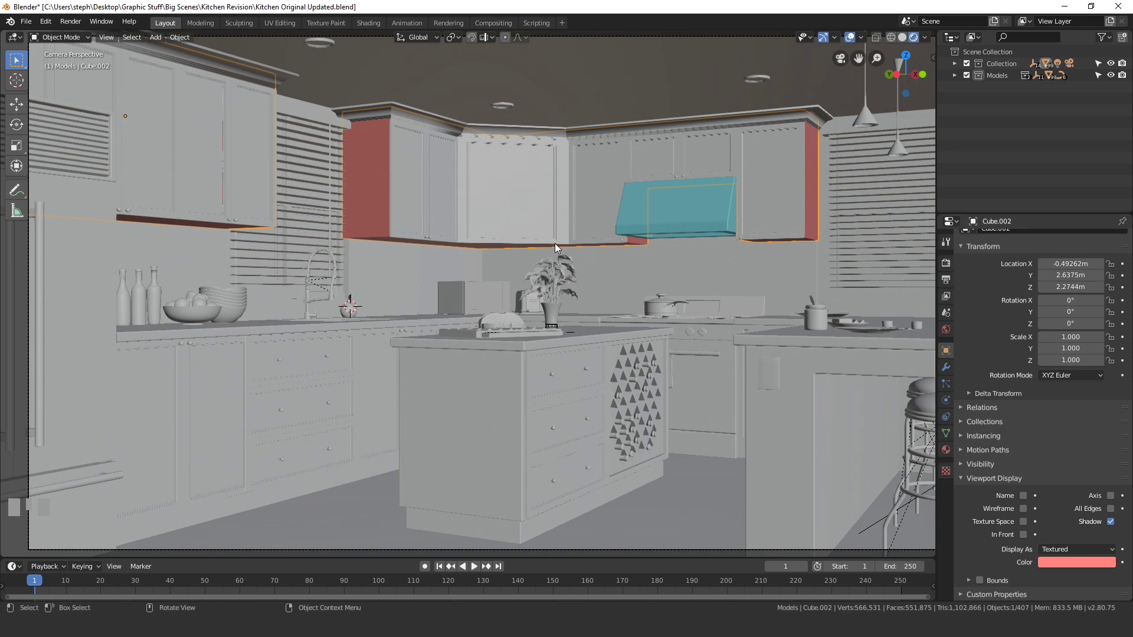
pyautogui.press('F12')
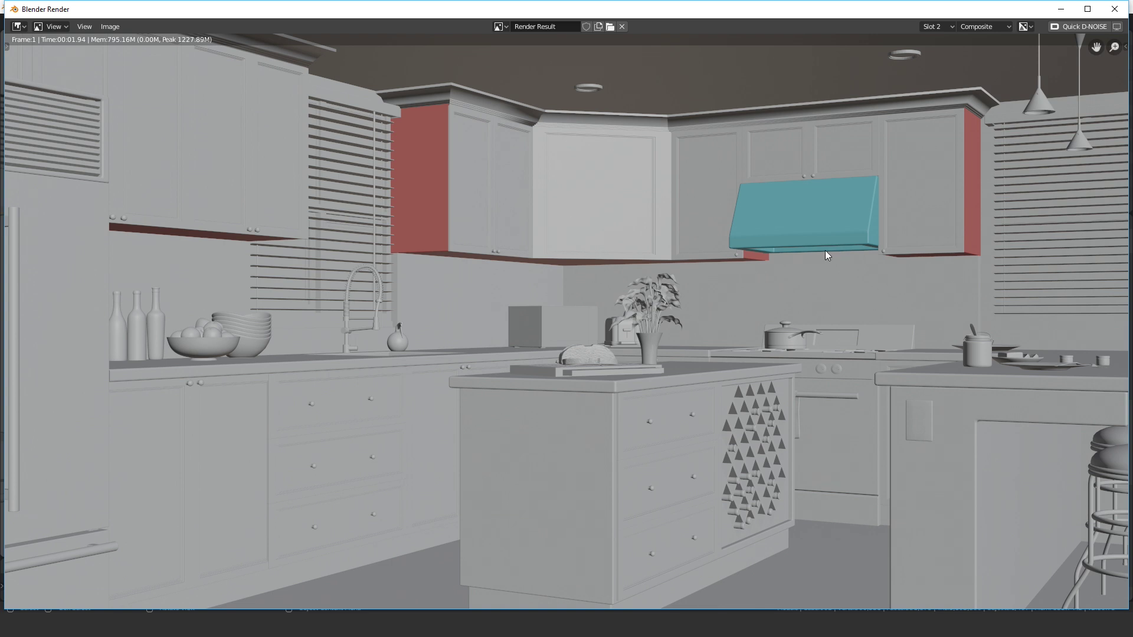
pyautogui.click(1114, 9)
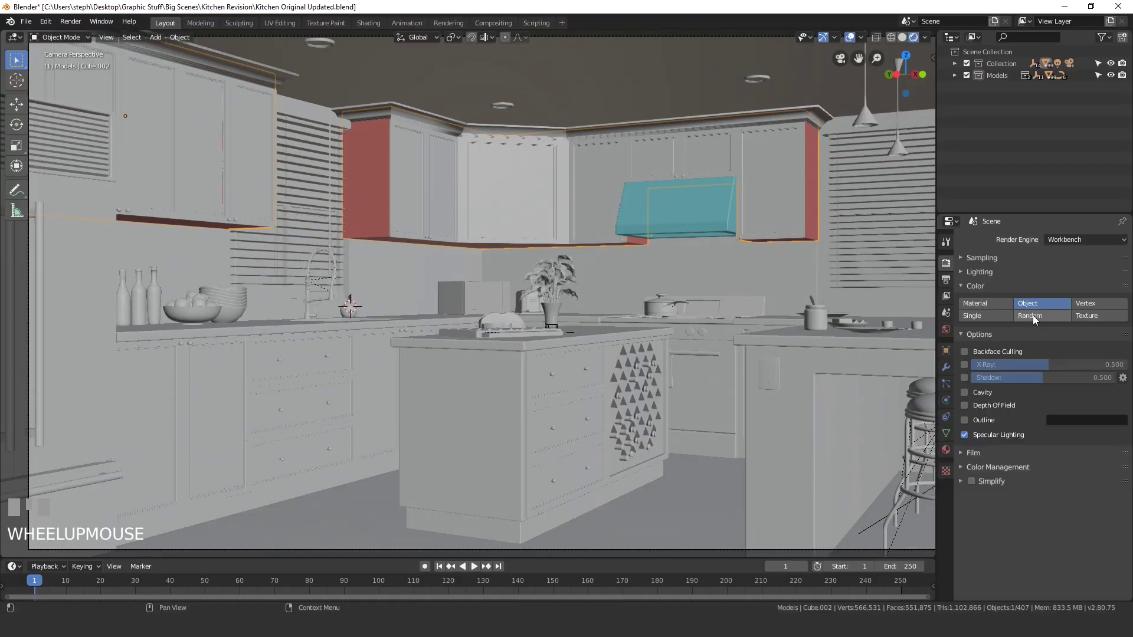
# Set the Workbench color mode to Random.
pyautogui.click(1033, 315)
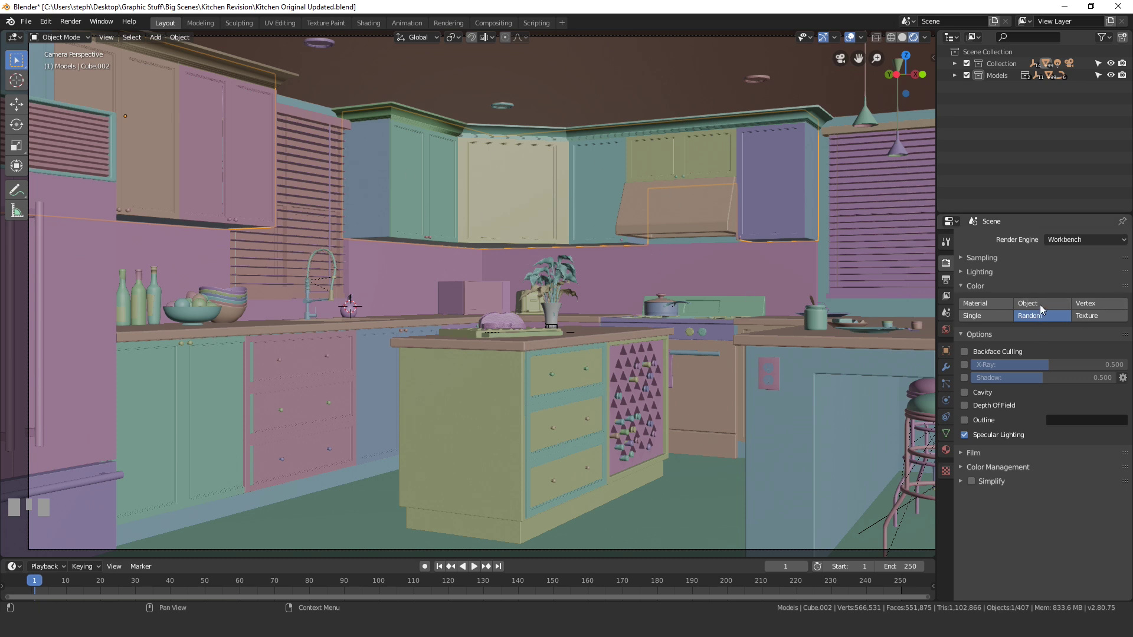
# Set the Workbench color mode to Vertex and put the countertop object into Vertex Paint mode.
pyautogui.click(1092, 305)
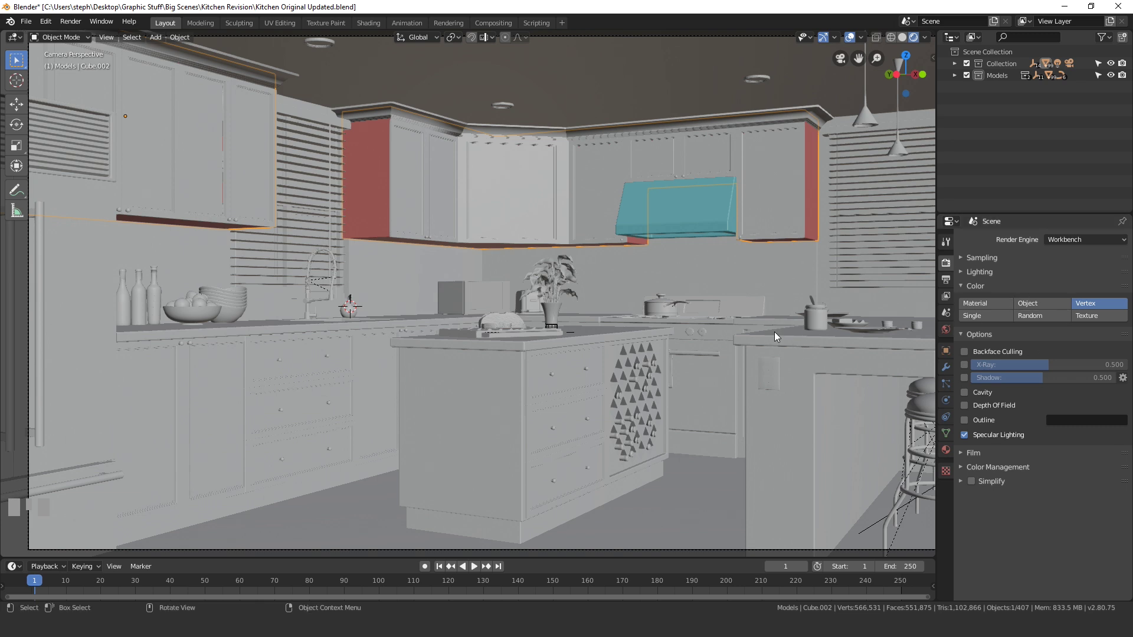
pyautogui.click(794, 342)
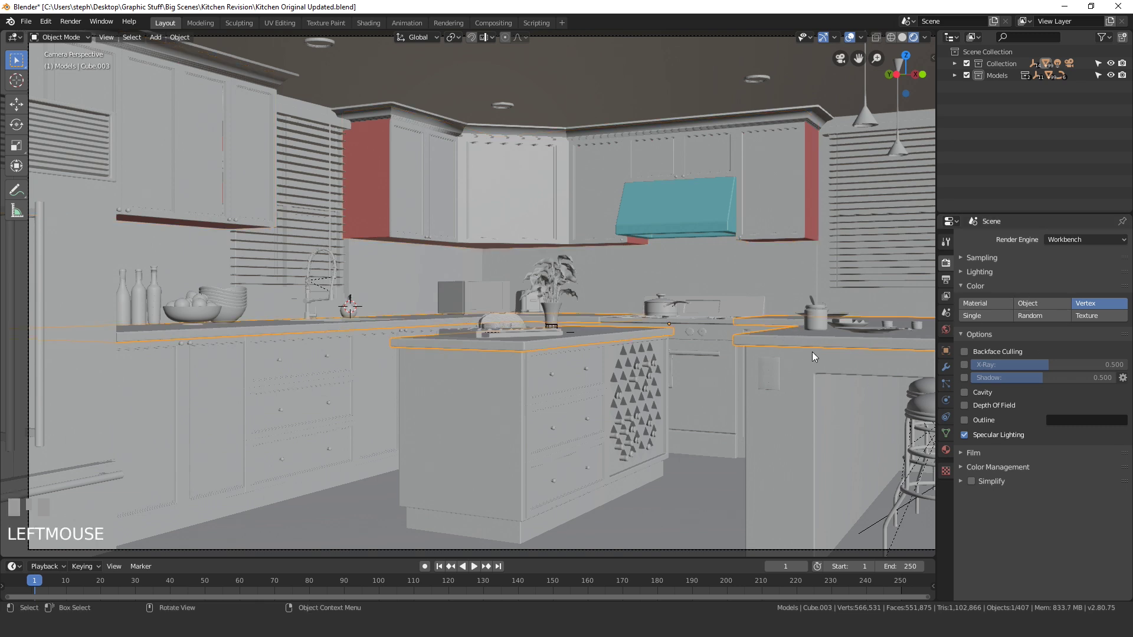
pyautogui.keyDown('shift'); pyautogui.moveTo(867, 342); pyautogui.dragTo(695, 275, button='middle'); pyautogui.keyUp('shift')
pyautogui.scroll(2, 787, 326)
pyautogui.keyDown('shift'); pyautogui.moveTo(787, 326); pyautogui.dragTo(549, 254, button='middle'); pyautogui.keyUp('shift')
pyautogui.click(53, 36)
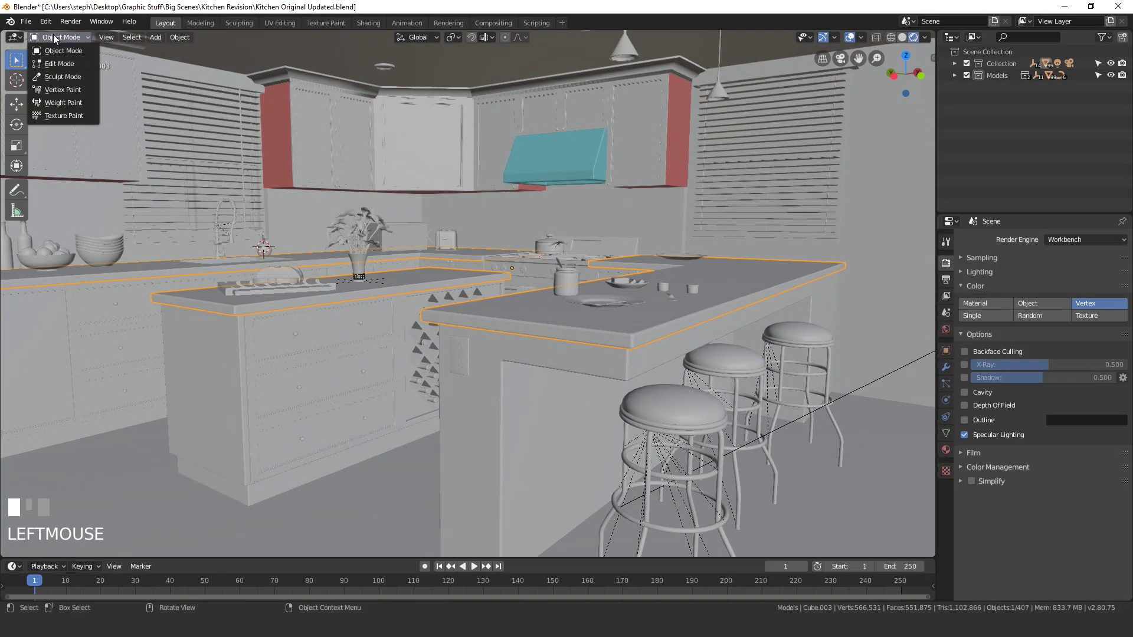
pyautogui.click(67, 89)
# Choose a green brush color and vertex-paint the bar countertop beside the stools.
pyautogui.rightClick(363, 208)
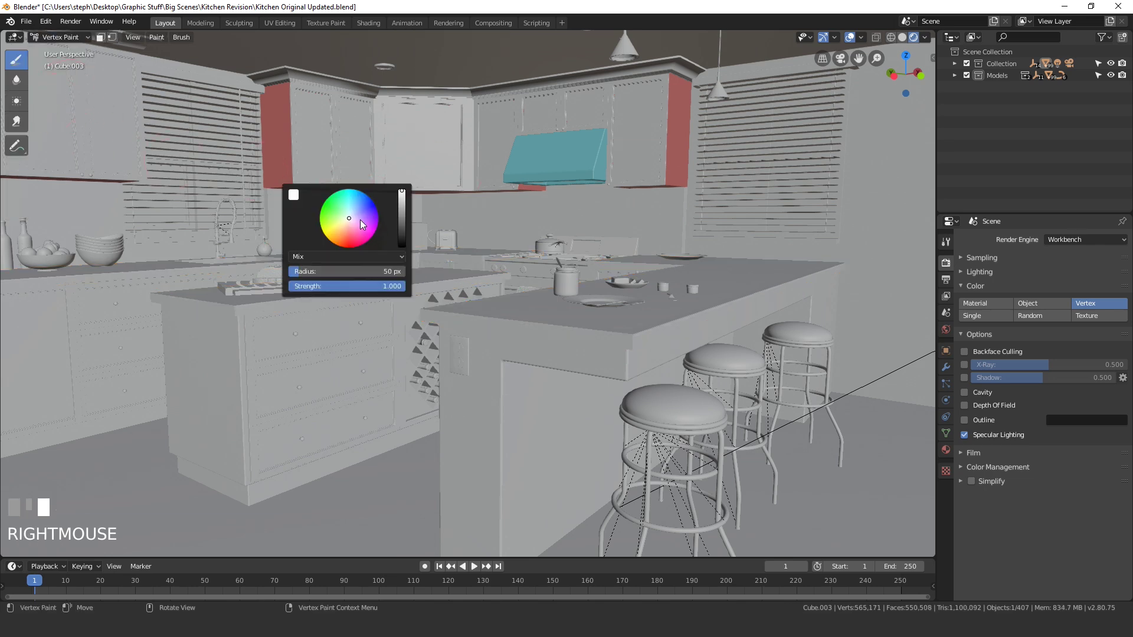
pyautogui.click(334, 206)
pyautogui.moveTo(643, 342); pyautogui.dragTo(669, 367, button='middle')
pyautogui.moveTo(669, 367)
pyautogui.mouseDown()
pyautogui.moveTo(660, 419)
pyautogui.moveTo(520, 376)
pyautogui.mouseUp()
pyautogui.moveTo(709, 389); pyautogui.dragTo(628, 356, button='middle')
pyautogui.scroll(5, 628, 357)
pyautogui.moveTo(387, 328); pyautogui.dragTo(251, 349)
pyautogui.moveTo(250, 349)
pyautogui.mouseDown(button='middle')
pyautogui.moveTo(345, 316)
pyautogui.moveTo(840, 352)
pyautogui.mouseUp(button='middle')
pyautogui.click(898, 308)
pyautogui.scroll(-3, 668, 314)
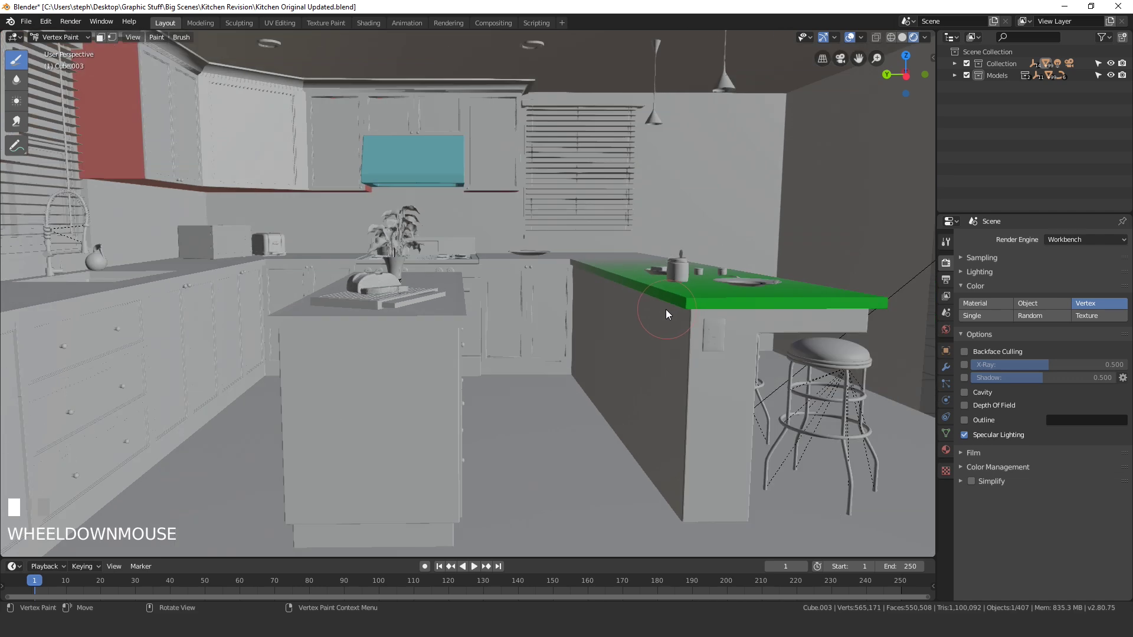
pyautogui.moveTo(669, 311); pyautogui.dragTo(474, 236, button='middle')
# Render the kitchen to check the vertex-painted countertop.
pyautogui.press('F12')
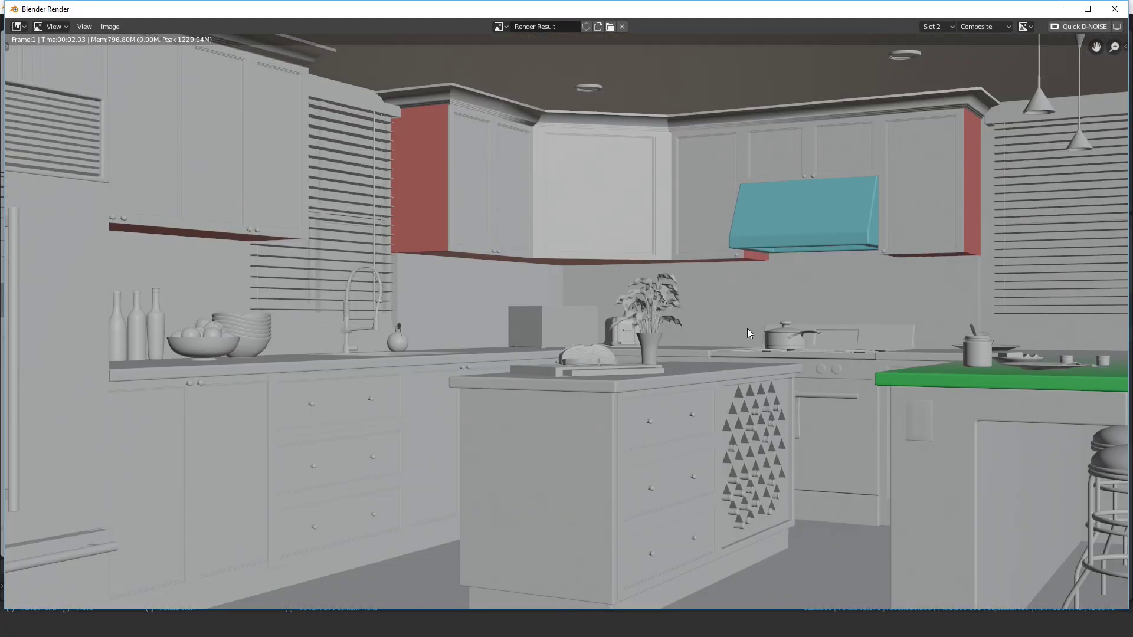
pyautogui.moveTo(1003, 364); pyautogui.dragTo(692, 360, button='middle')
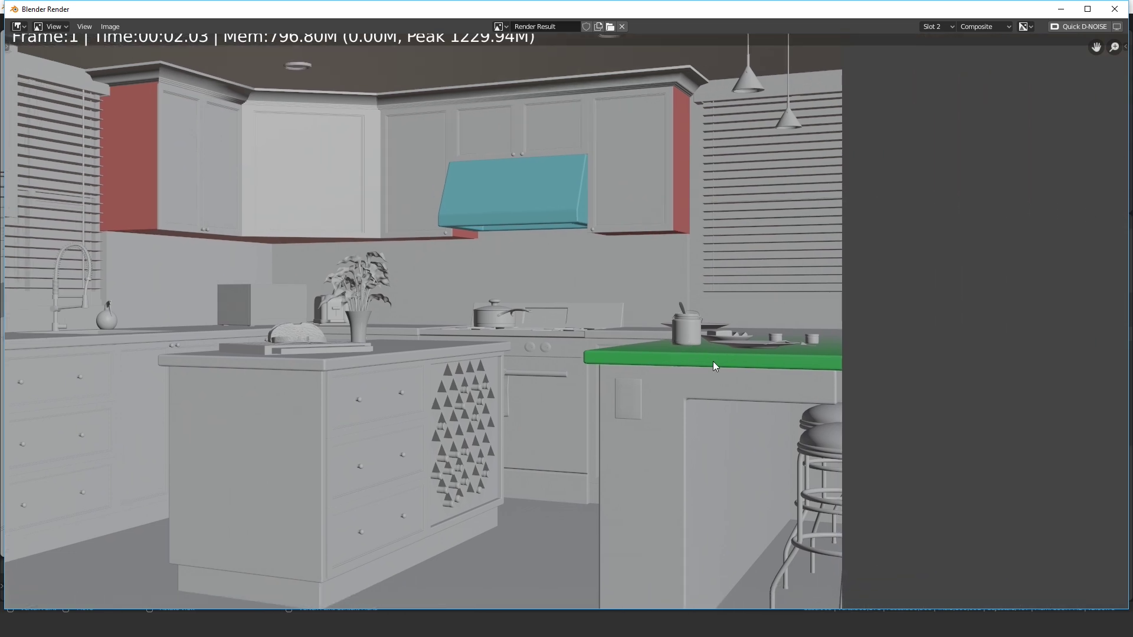
pyautogui.press('Escape')
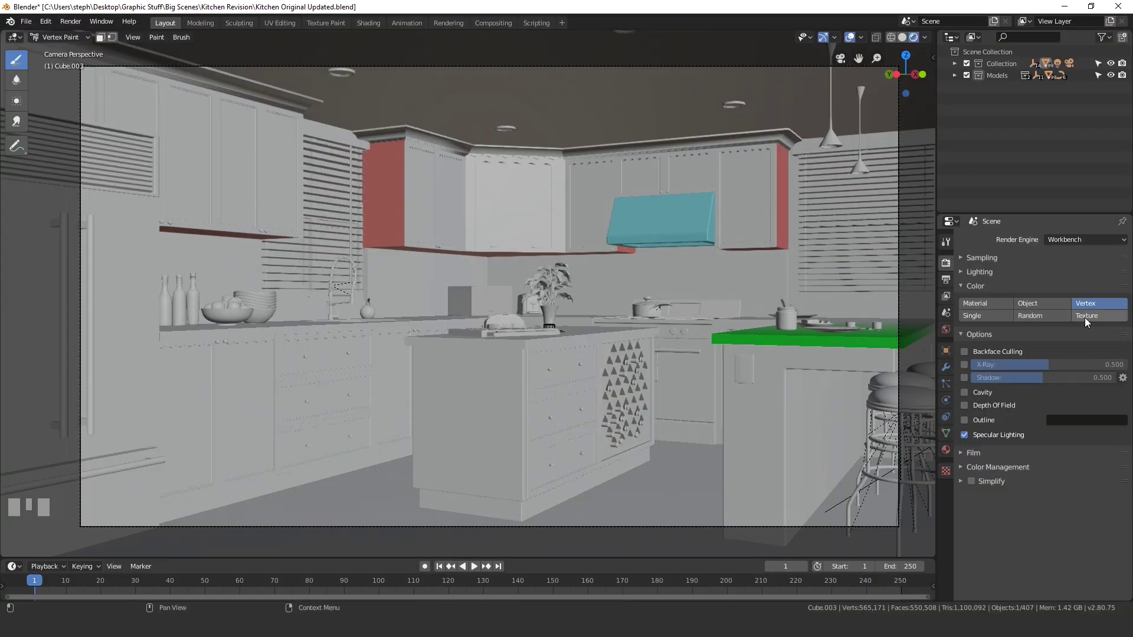
# Set the Workbench color mode to Texture and return the countertop to Object Mode.
pyautogui.click(1085, 317)
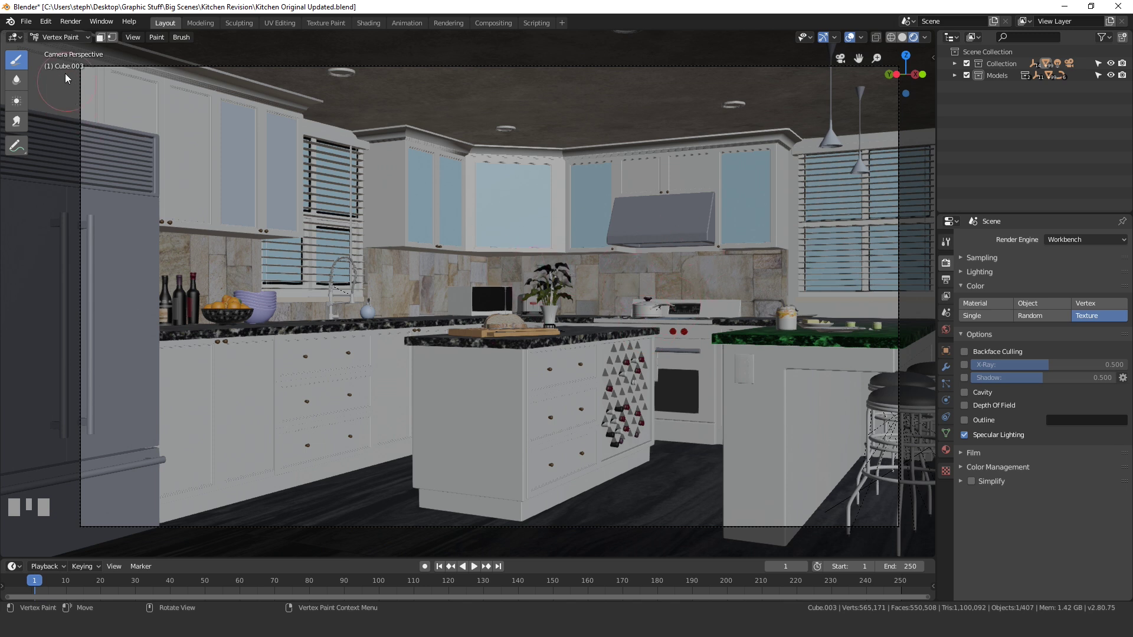
pyautogui.click(62, 38)
pyautogui.click(70, 51)
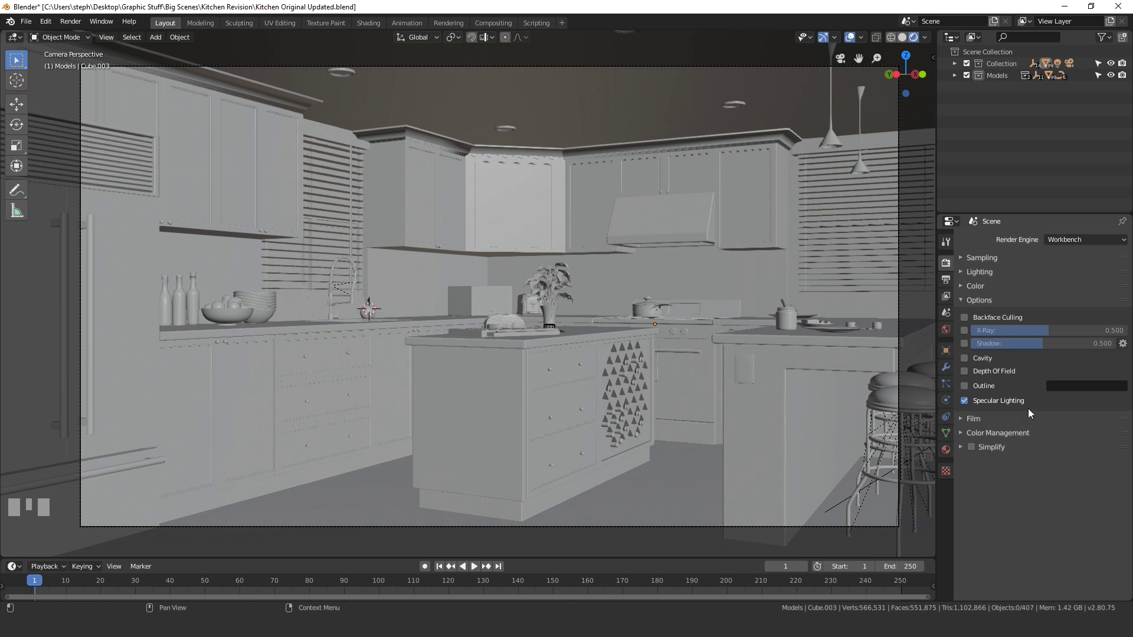
# Try Backface Culling, viewing the kitchen from outside its walls and from beneath the floor.
pyautogui.click(964, 319)
pyautogui.scroll(-3, 726, 395)
pyautogui.moveTo(726, 395); pyautogui.dragTo(617, 311, button='middle')
pyautogui.scroll(-4, 677, 420)
pyautogui.moveTo(615, 385); pyautogui.dragTo(638, 303, button='middle')
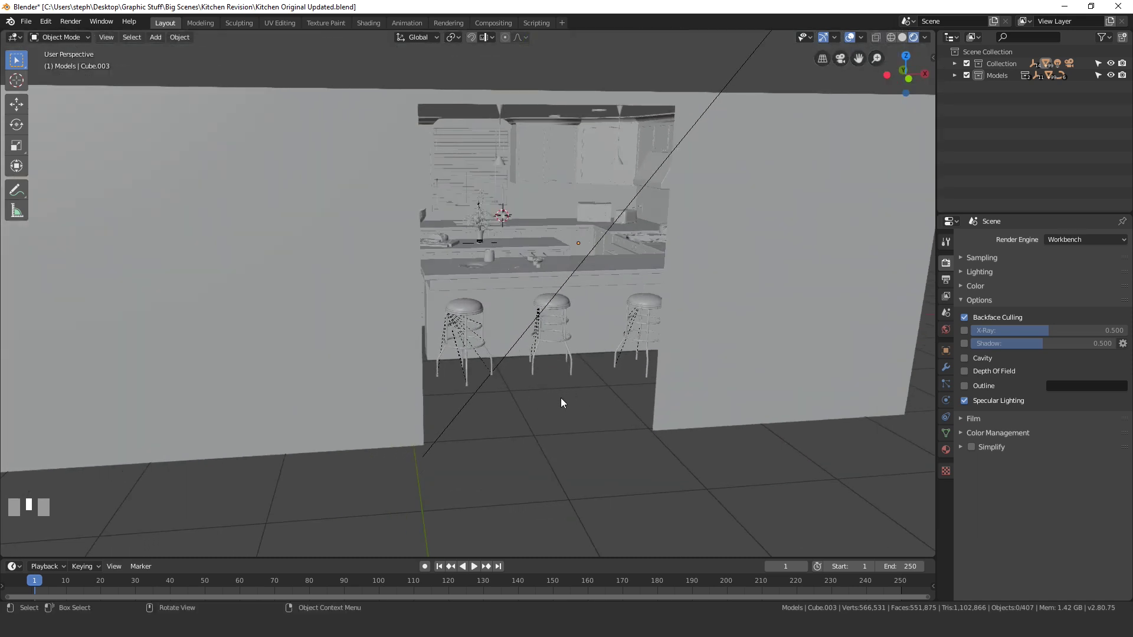
pyautogui.moveTo(567, 393); pyautogui.dragTo(572, 337, button='middle')
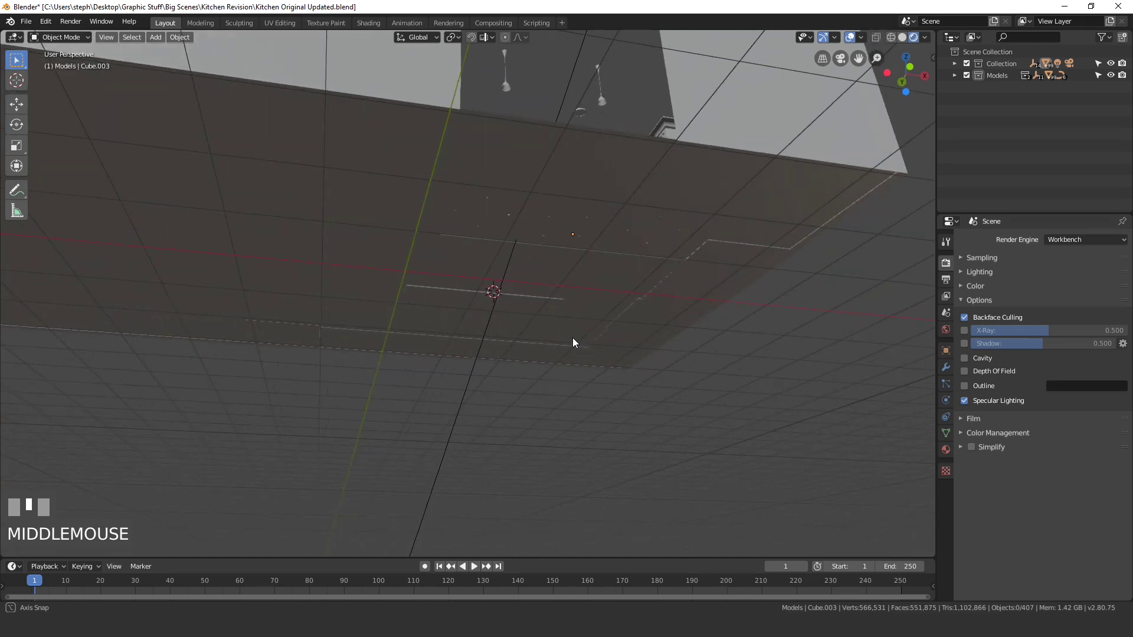
pyautogui.moveTo(575, 211); pyautogui.dragTo(461, 272, button='middle')
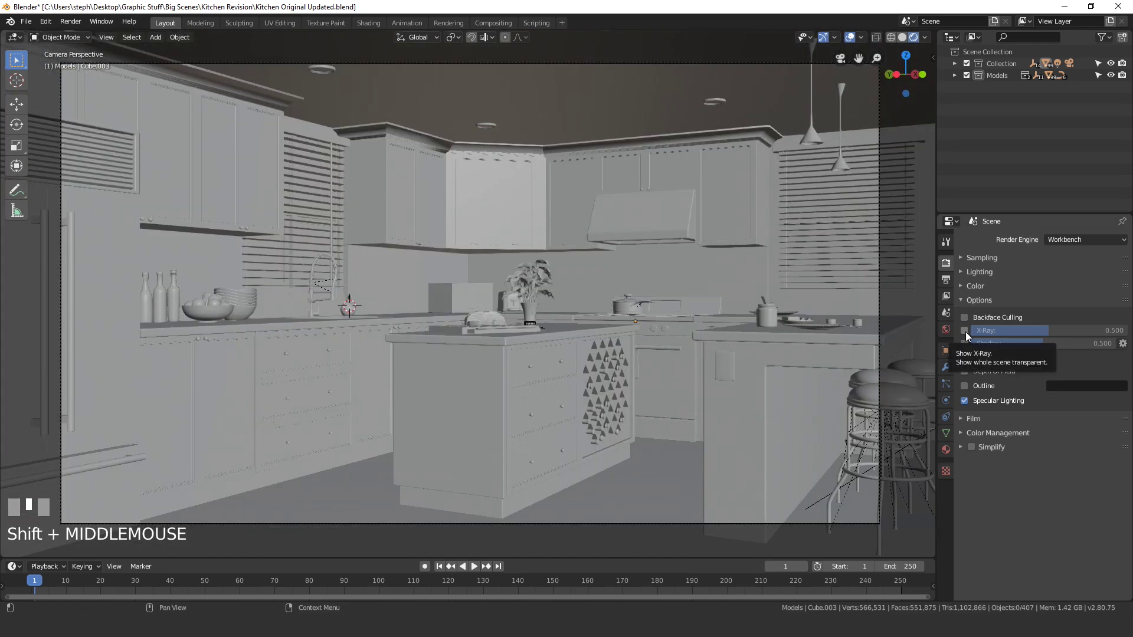
# Try the X-Ray option at 0.500 with a test render of the kitchen.
pyautogui.click(965, 330)
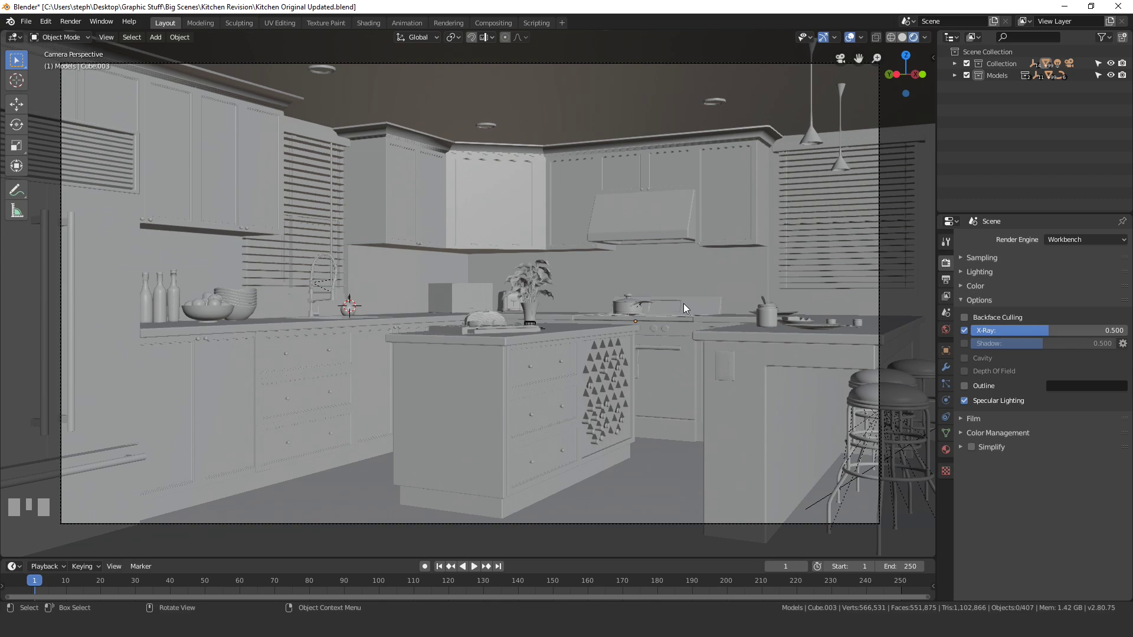
pyautogui.press('F12')
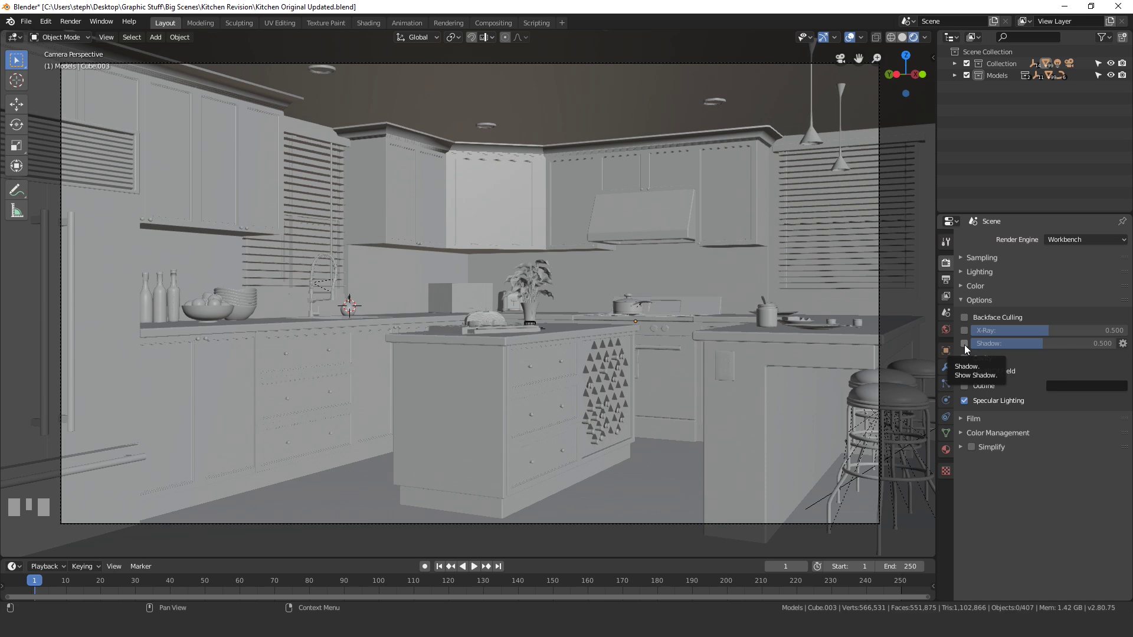
# Try the Shadow option with its strength lowered to 0.306.
pyautogui.click(964, 344)
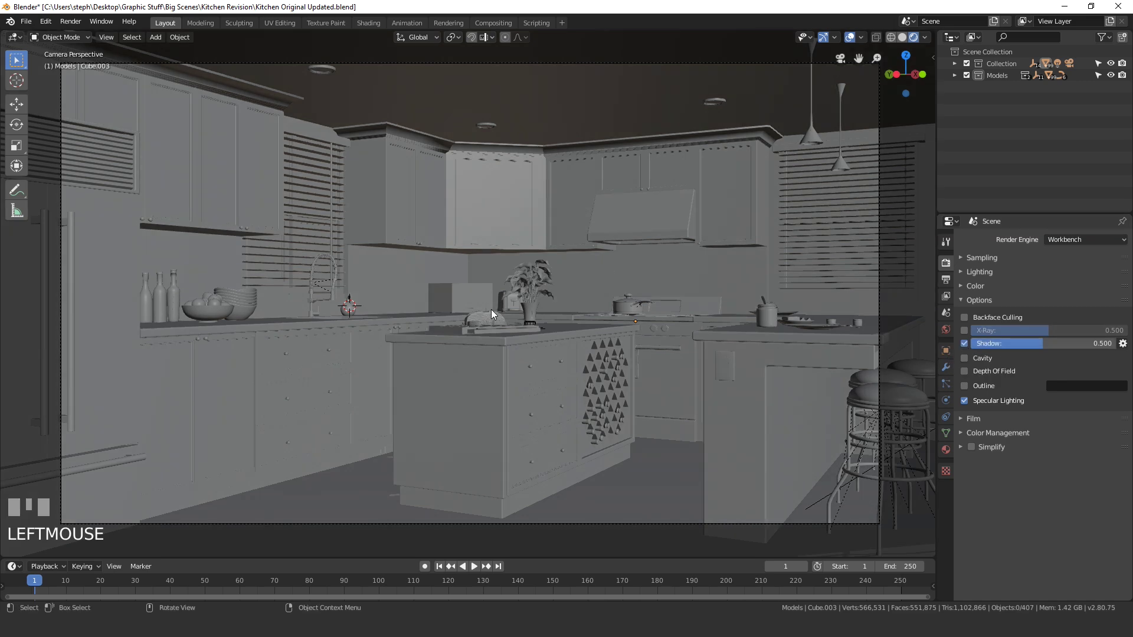
pyautogui.moveTo(985, 348); pyautogui.dragTo(1015, 343)
pyautogui.click(965, 343)
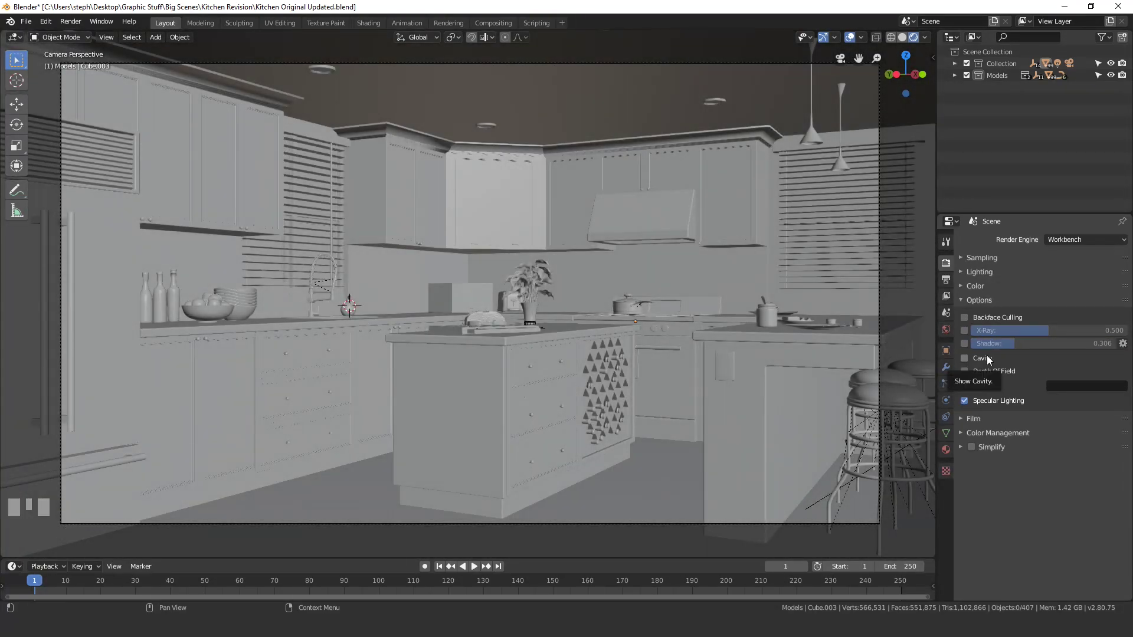
# Enable World-type Cavity with Ridge 1.765 and Valley 1.933, and render the kitchen to check it.
pyautogui.click(964, 358)
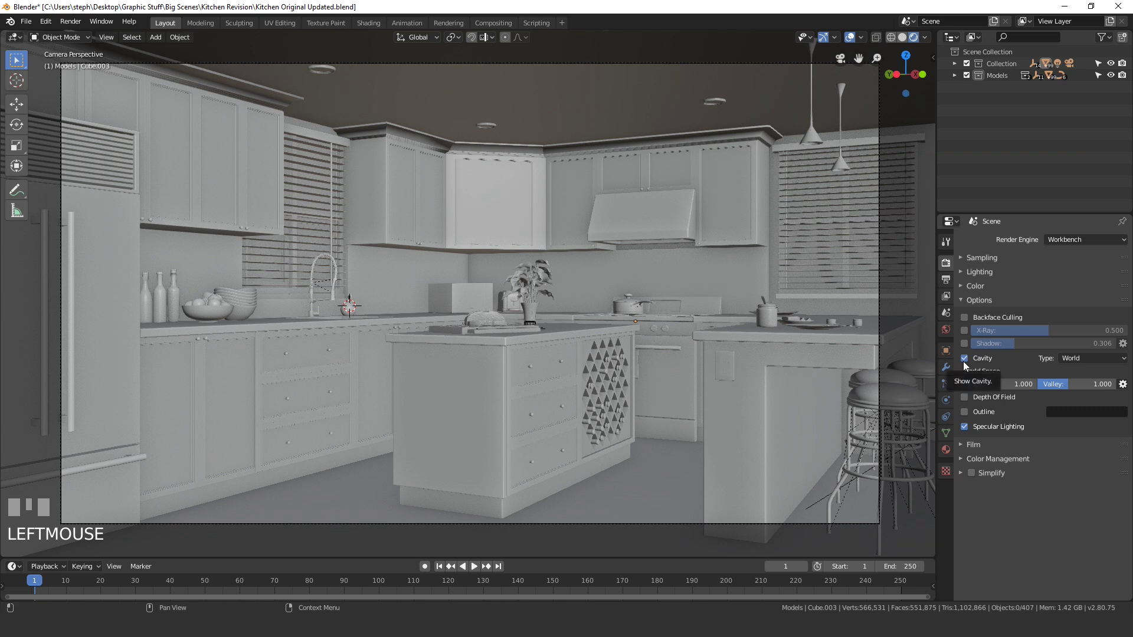
pyautogui.moveTo(990, 384); pyautogui.dragTo(1039, 384)
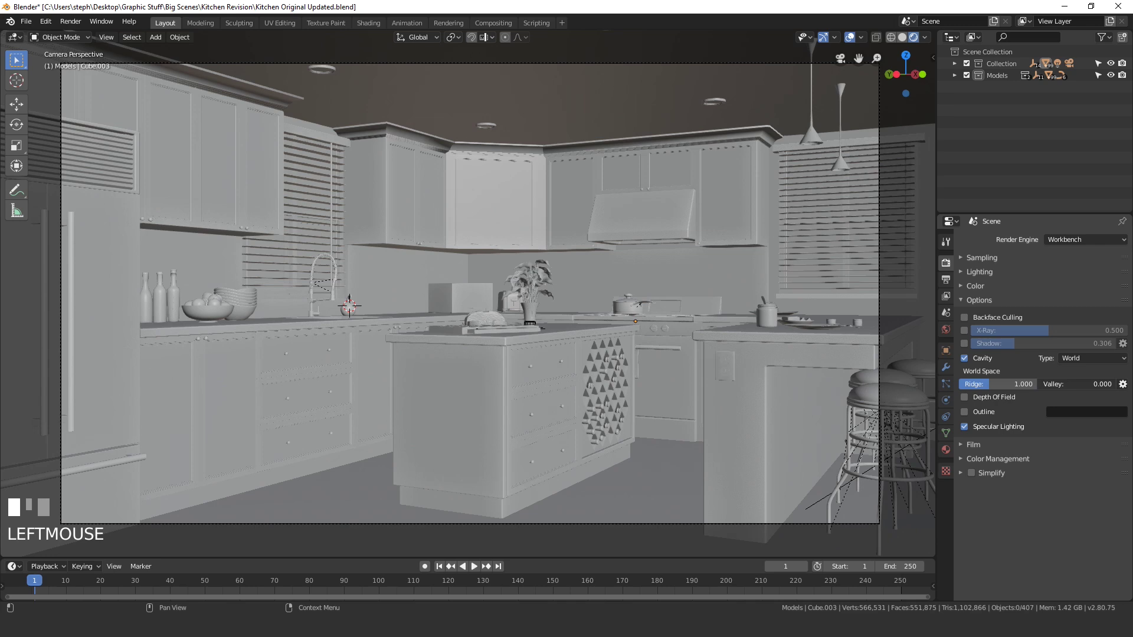
pyautogui.rightClick(1039, 385)
pyautogui.moveTo(1057, 385); pyautogui.dragTo(1099, 385)
pyautogui.moveTo(997, 385); pyautogui.dragTo(1024, 384)
pyautogui.press('F12')
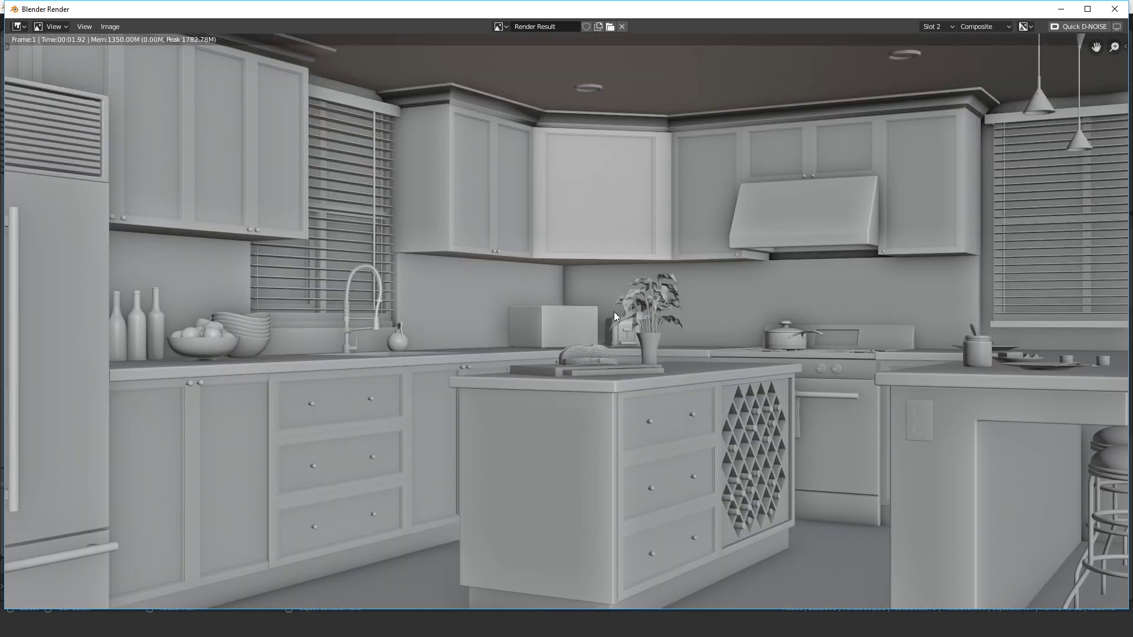
pyautogui.press('Escape')
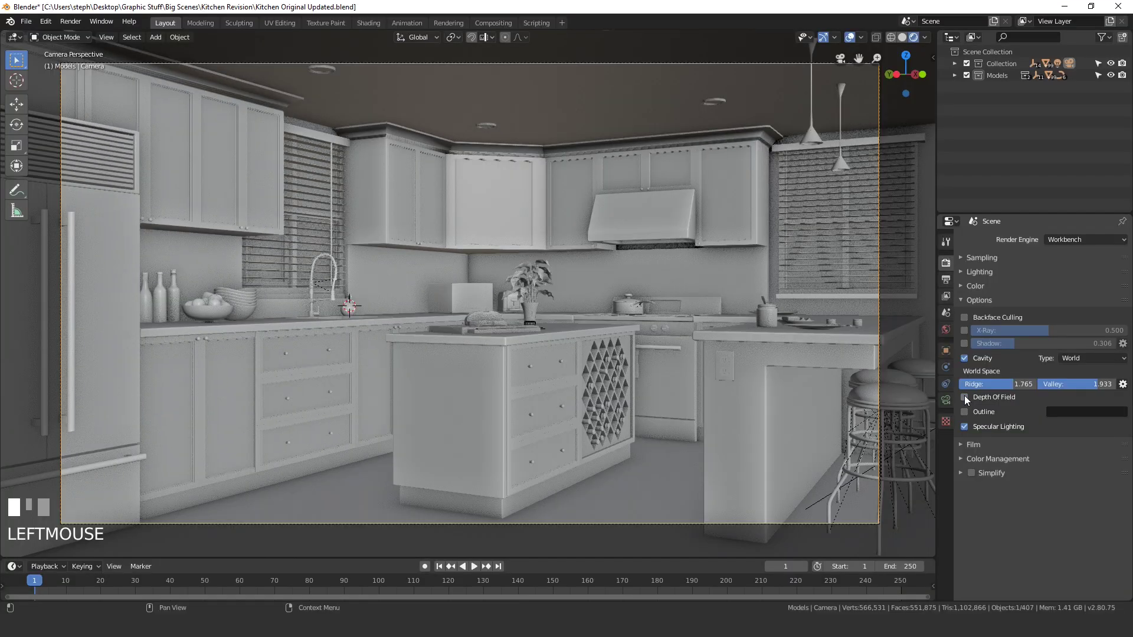
# Enable Depth of Field in the Workbench options and try the camera's depth of field with an F-Stop of 0.1.
pyautogui.click(964, 397)
pyautogui.click(946, 400)
pyautogui.click(1003, 390)
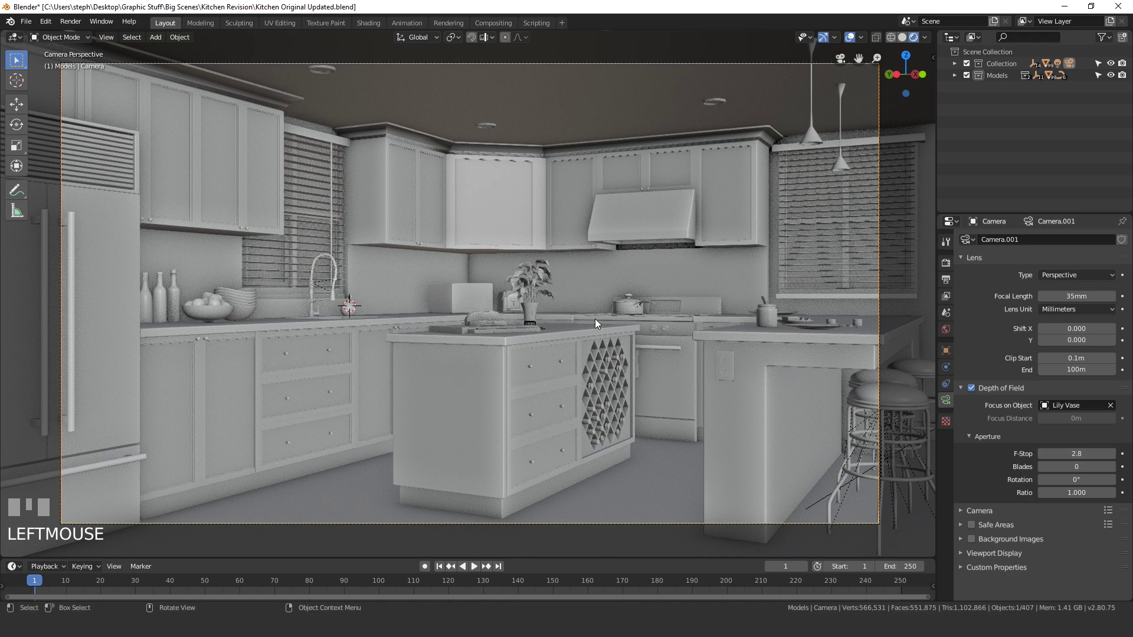
pyautogui.moveTo(1077, 454); pyautogui.dragTo(1041, 454)
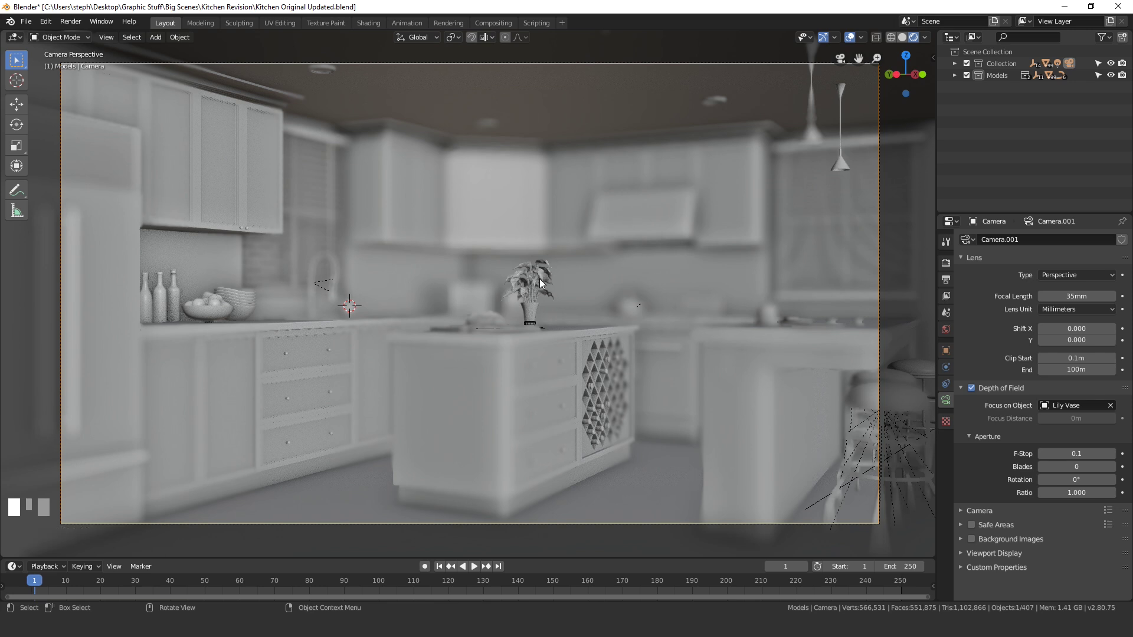
pyautogui.click(946, 263)
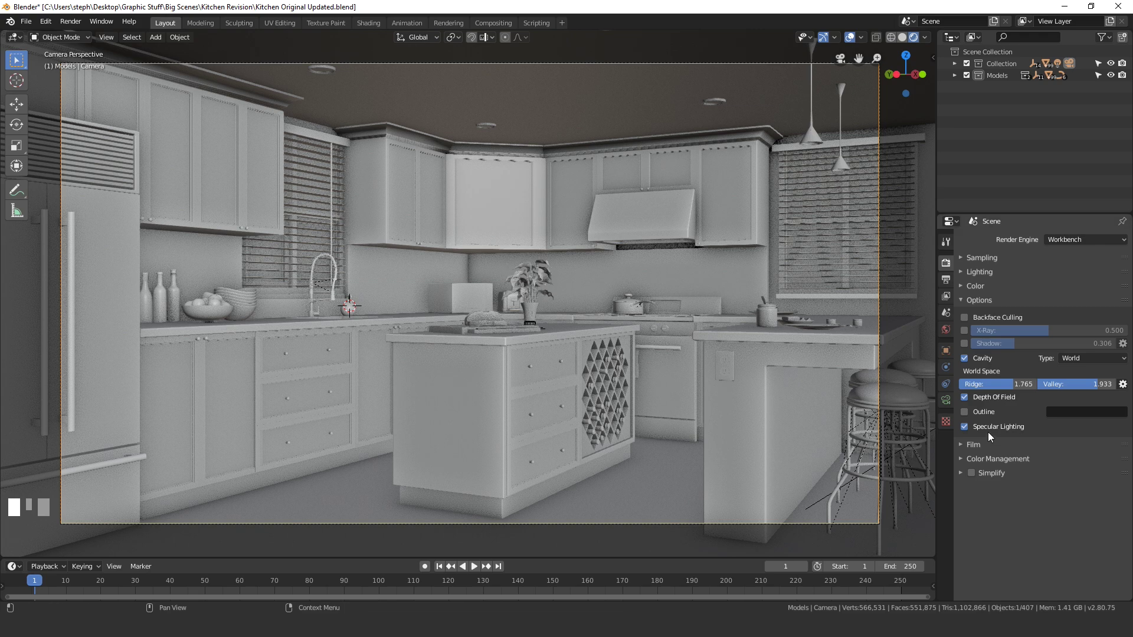
# Enable the Outline option and inspect the edges of the plant's leaves up close.
pyautogui.click(969, 412)
pyautogui.scroll(8, 556, 220)
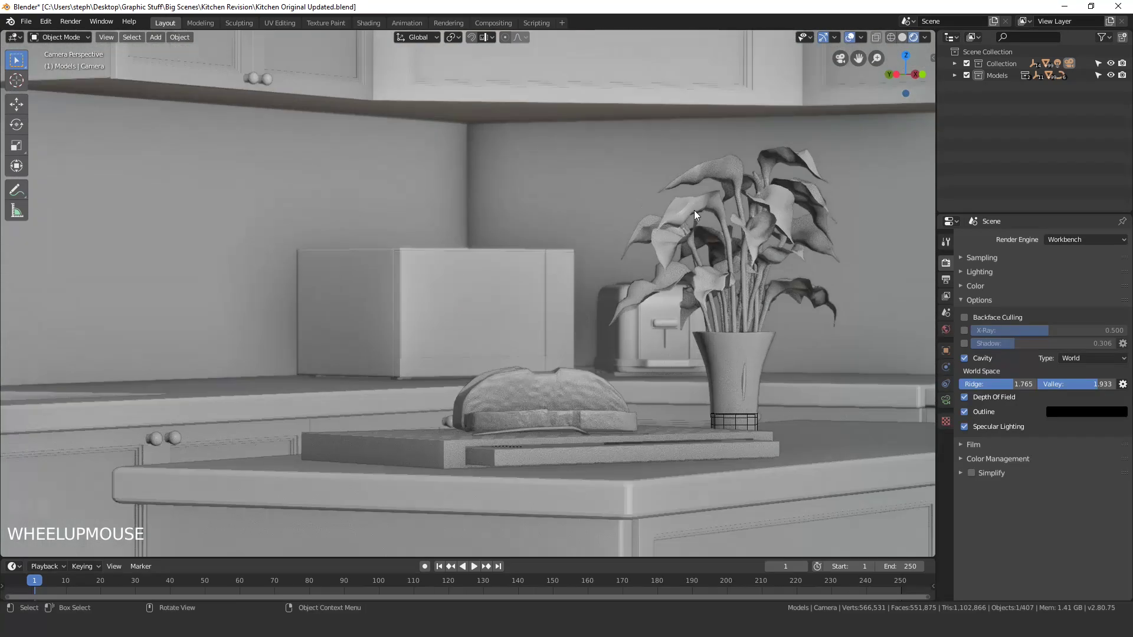
pyautogui.keyDown('shift'); pyautogui.moveTo(665, 212); pyautogui.dragTo(598, 292, button='middle'); pyautogui.keyUp('shift')
pyautogui.scroll(8, 599, 292)
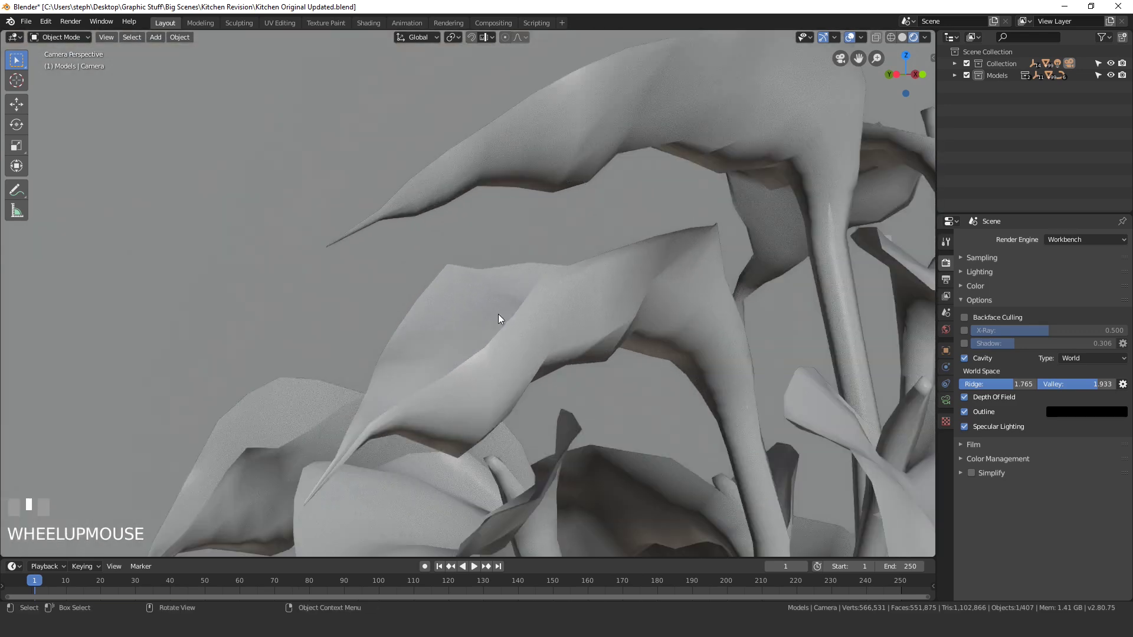
pyautogui.keyDown('shift'); pyautogui.moveTo(424, 310); pyautogui.dragTo(477, 255, button='middle'); pyautogui.keyUp('shift')
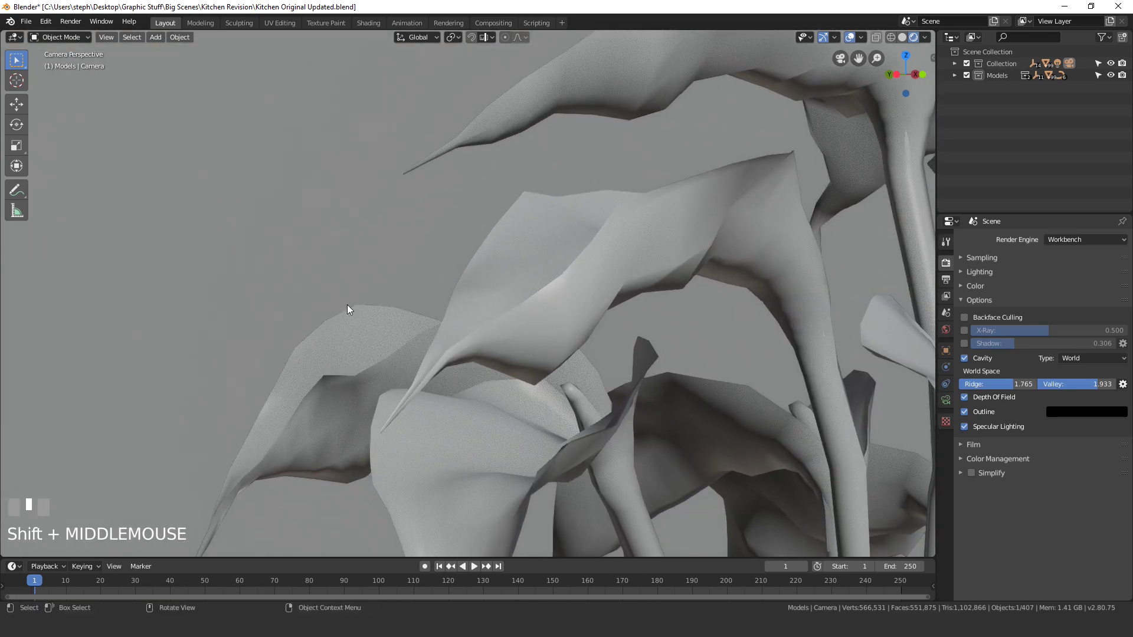
# Change the outline color to blue and check the outlines across the whole kitchen.
pyautogui.click(1088, 412)
pyautogui.moveTo(1117, 305); pyautogui.dragTo(1117, 256)
pyautogui.moveTo(1065, 294); pyautogui.dragTo(1095, 269)
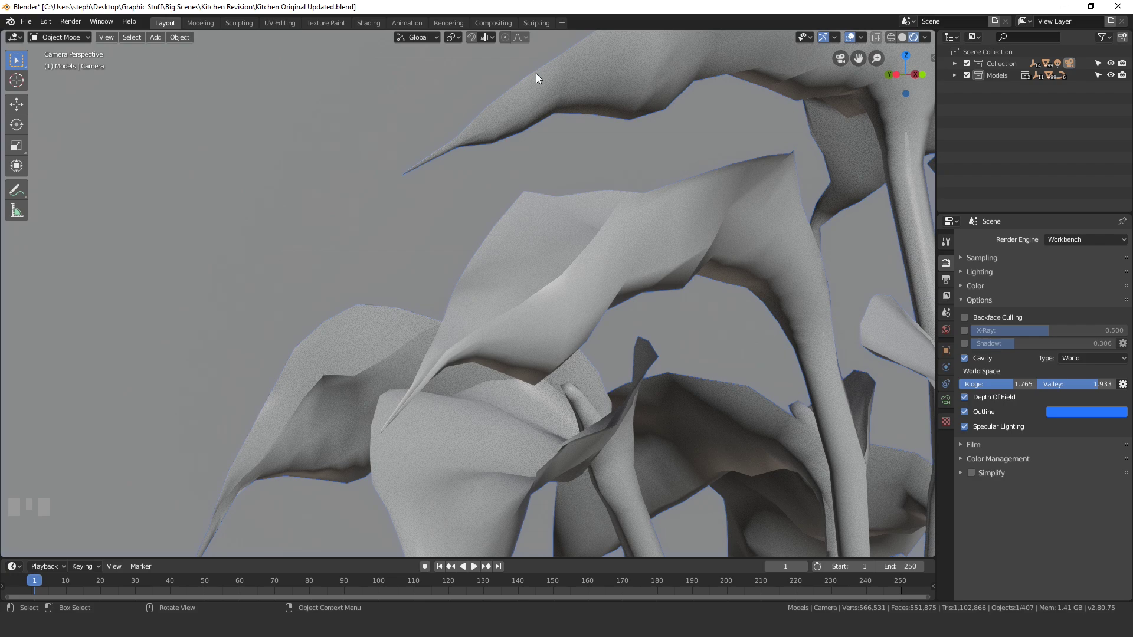
pyautogui.scroll(-6, 526, 312)
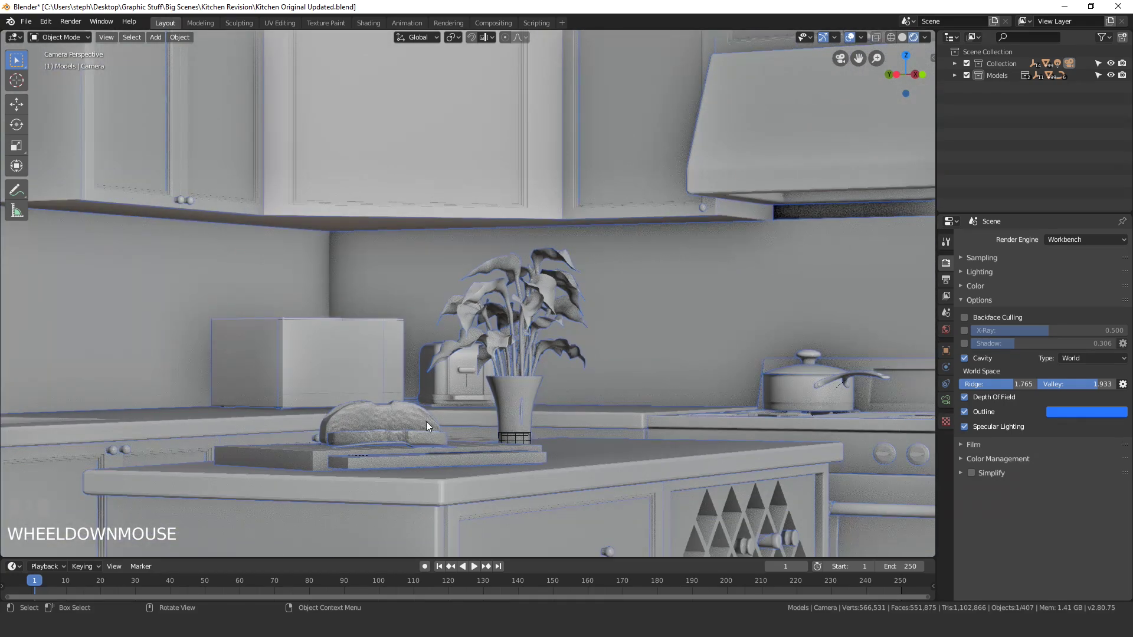
pyautogui.keyDown('shift'); pyautogui.moveTo(454, 312); pyautogui.dragTo(574, 259, button='middle'); pyautogui.keyUp('shift')
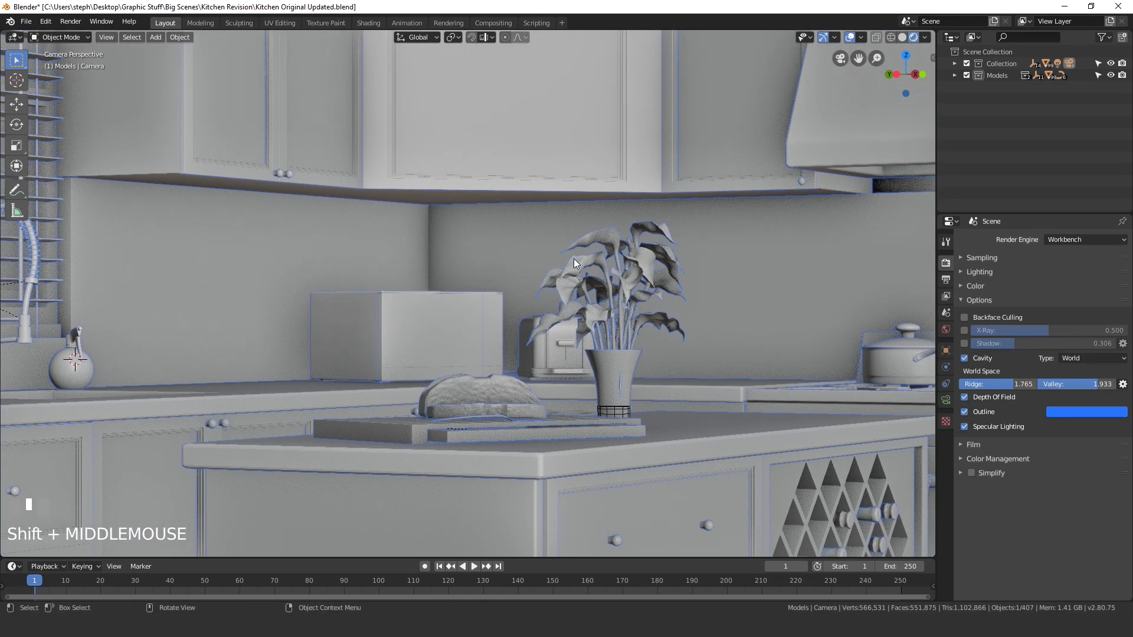
pyautogui.scroll(-4, 581, 269)
pyautogui.scroll(-3, 587, 281)
pyautogui.scroll(3, 586, 282)
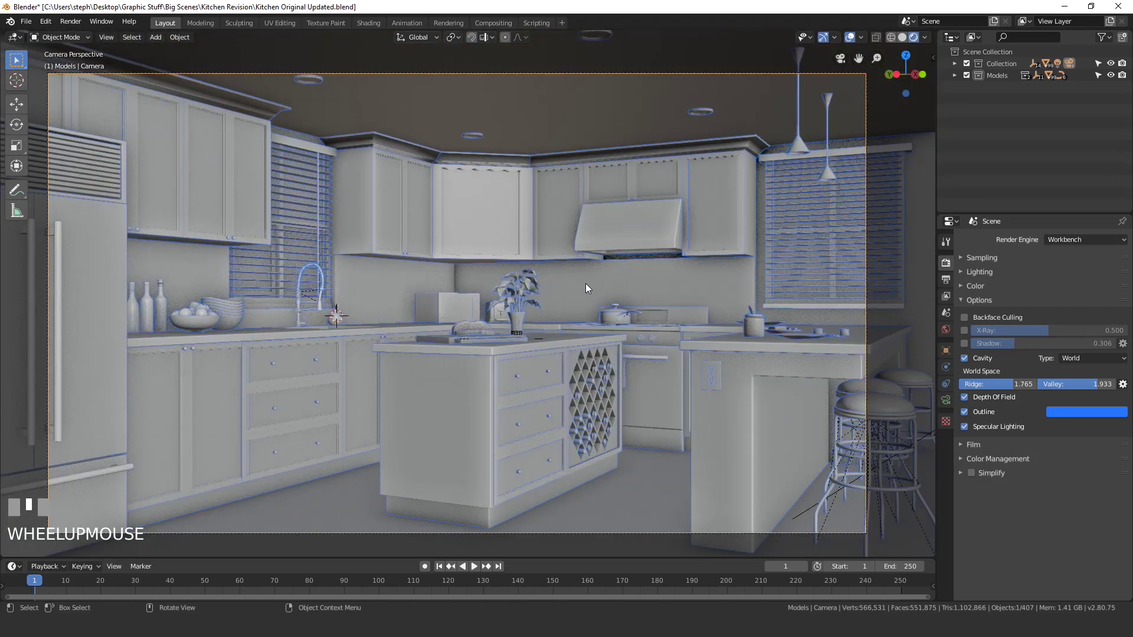
pyautogui.keyDown('shift'); pyautogui.moveTo(586, 282); pyautogui.dragTo(640, 248, button='middle'); pyautogui.keyUp('shift')
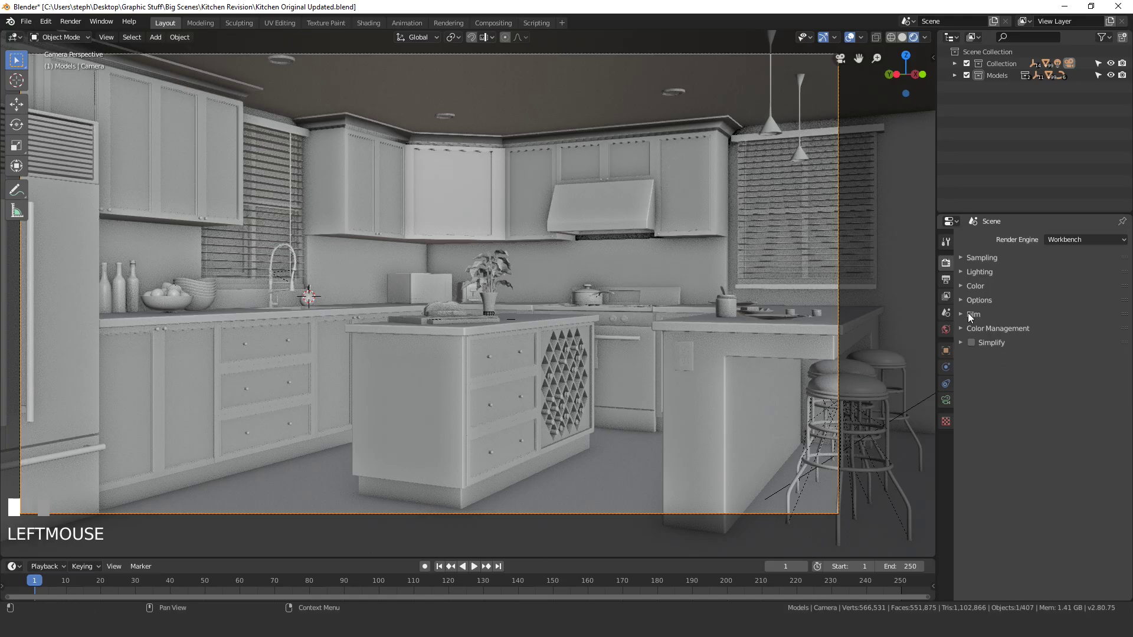
# Set the Color Management Look to High Contrast and render the kitchen to check the contrast.
pyautogui.click(971, 314)
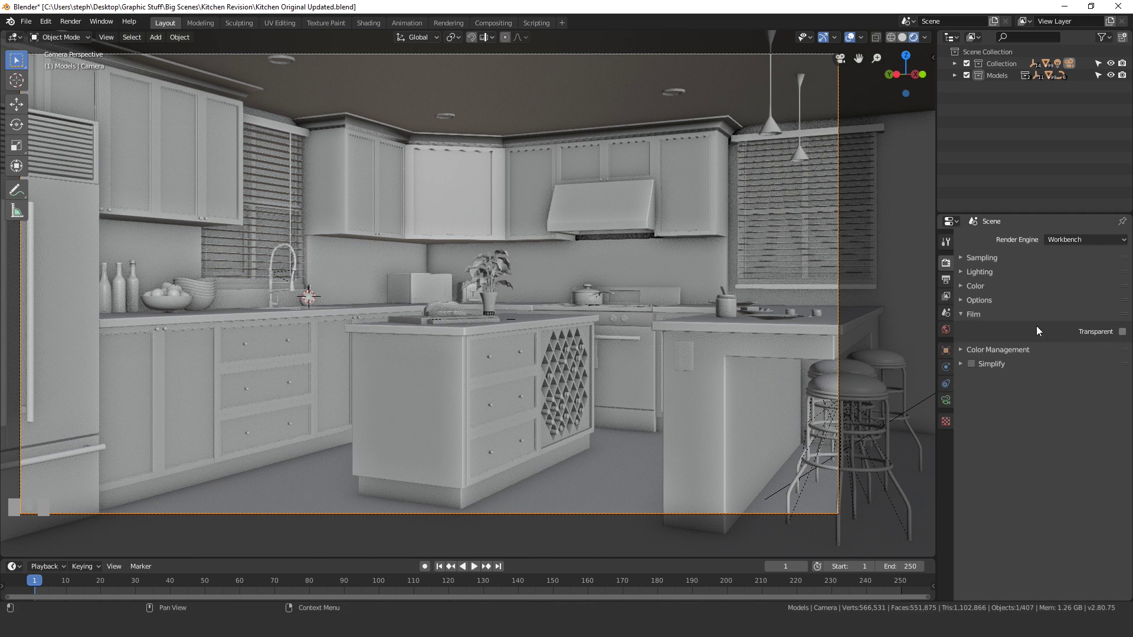
pyautogui.click(984, 315)
pyautogui.click(981, 329)
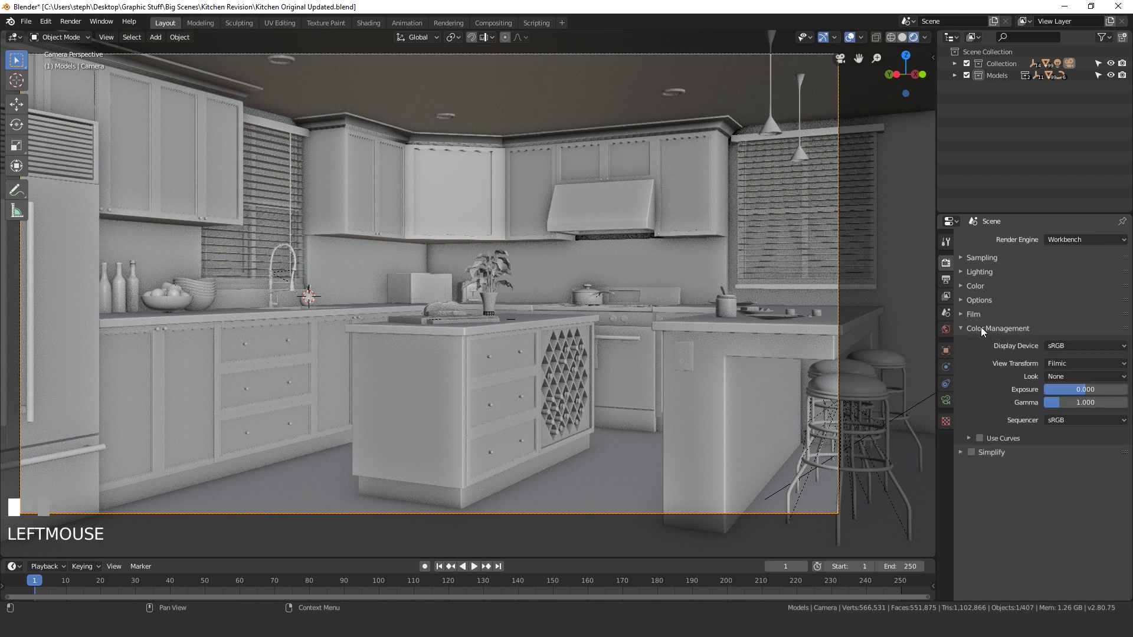
pyautogui.click(1059, 377)
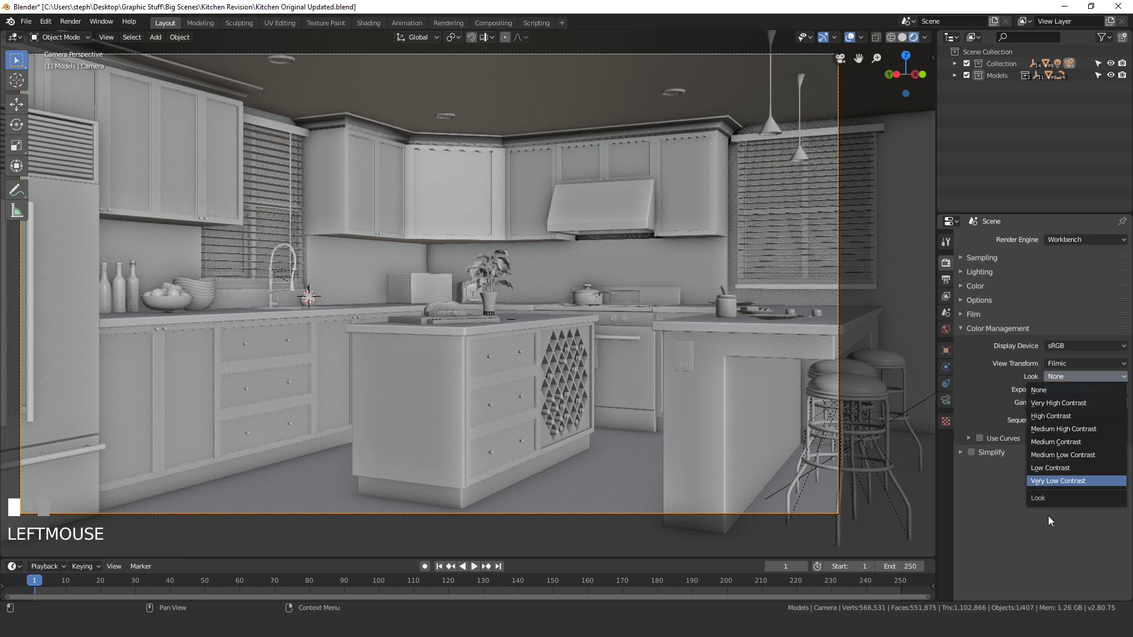
pyautogui.click(1056, 415)
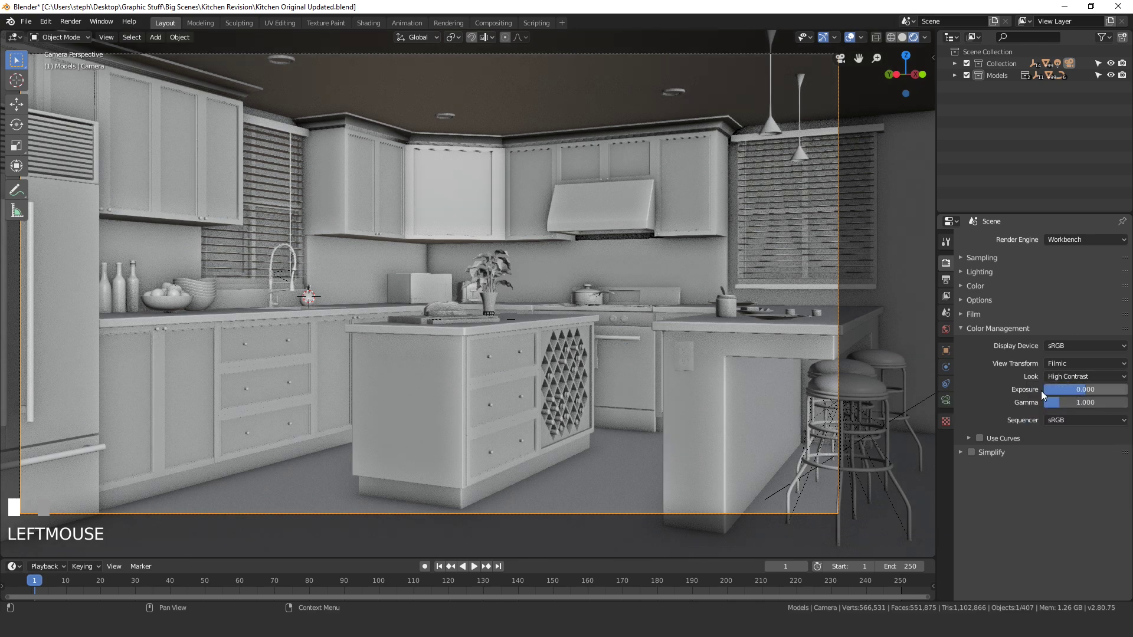
pyautogui.moveTo(1112, 395); pyautogui.dragTo(1086, 395)
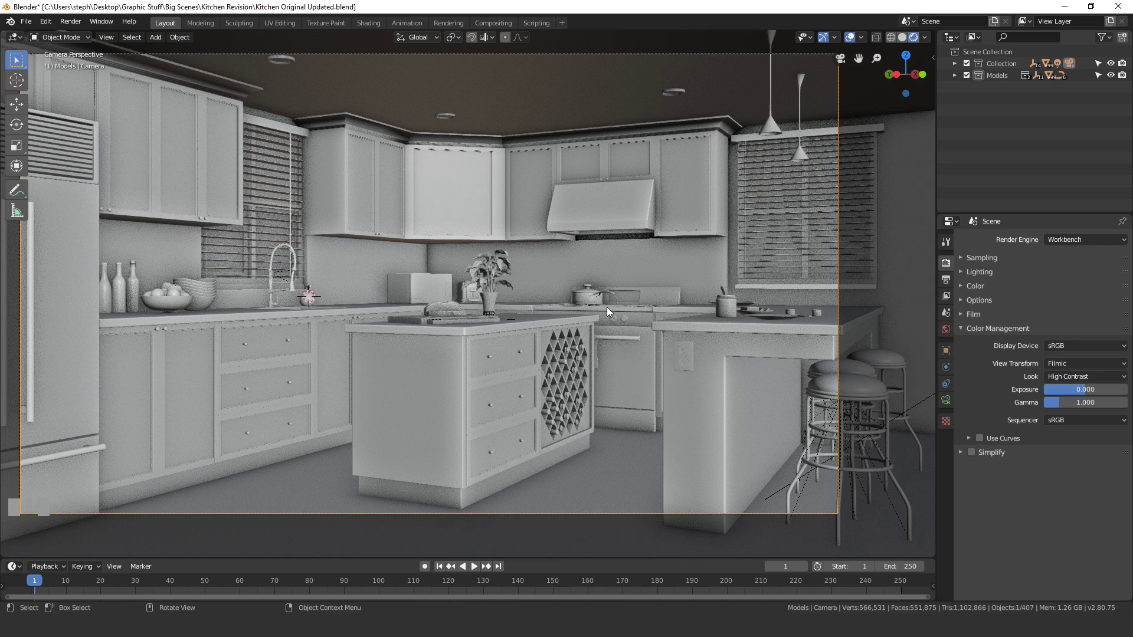
pyautogui.press('F12')
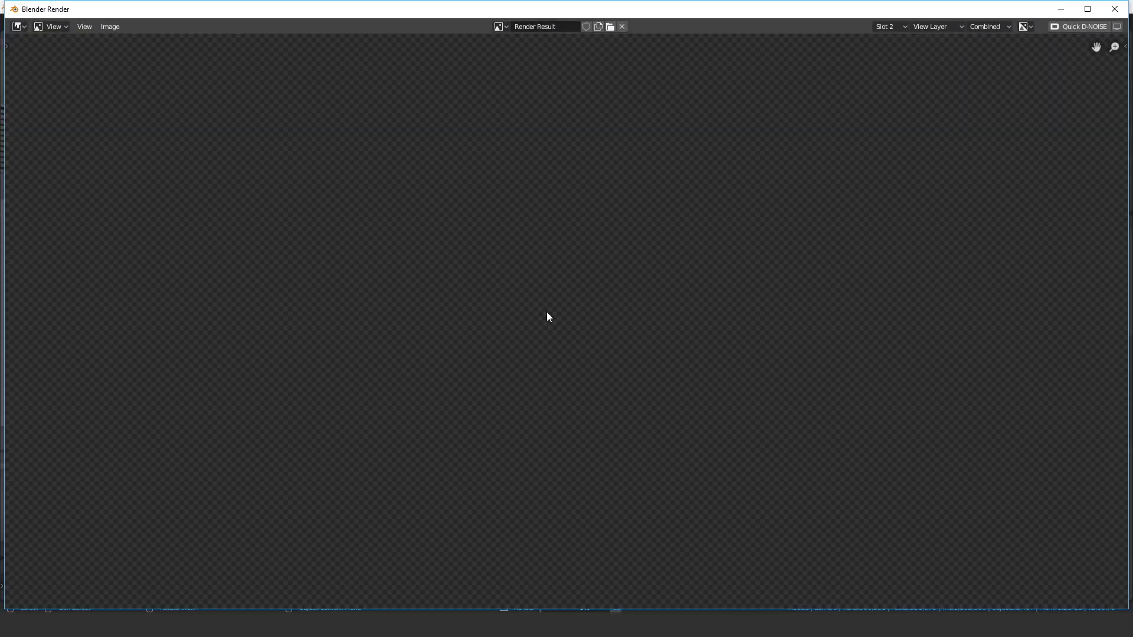
pyautogui.scroll(-1, 607, 292)
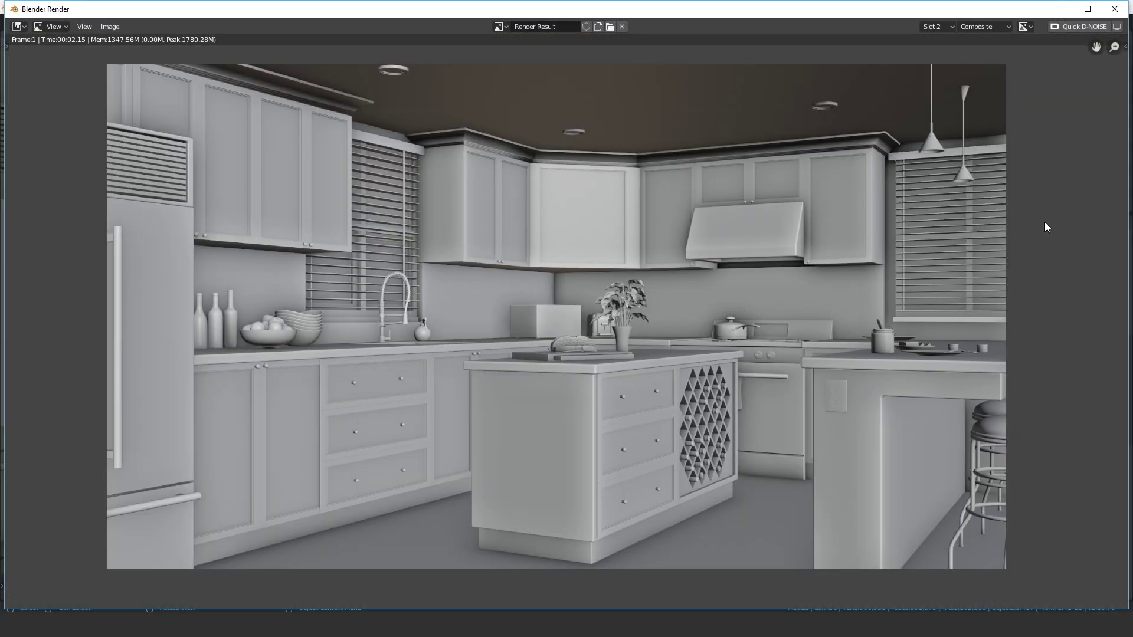